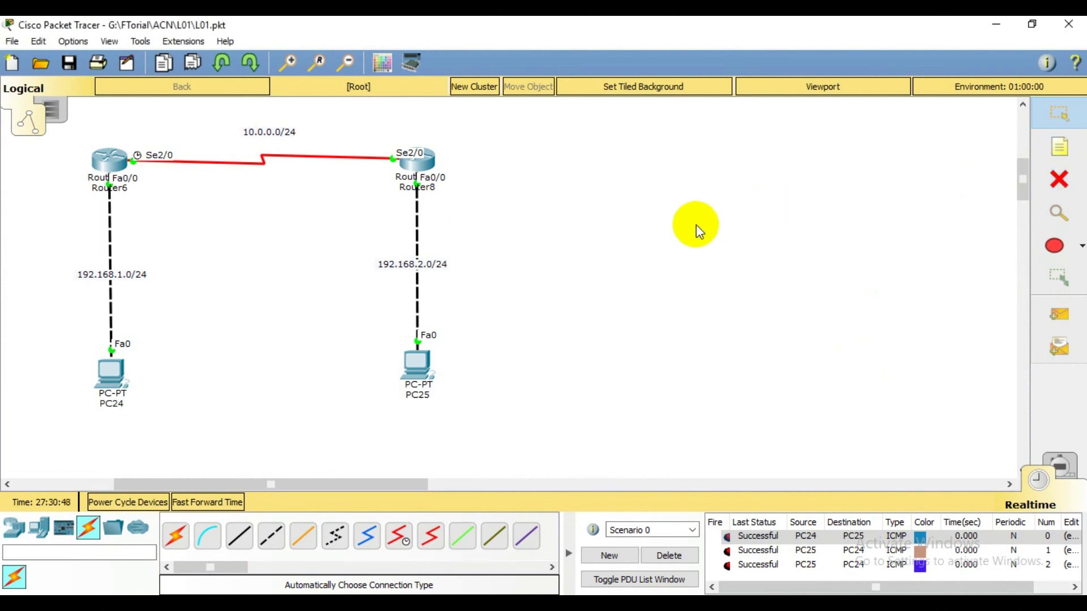
{"action": "left_click", "coordinate": [571, 191]}
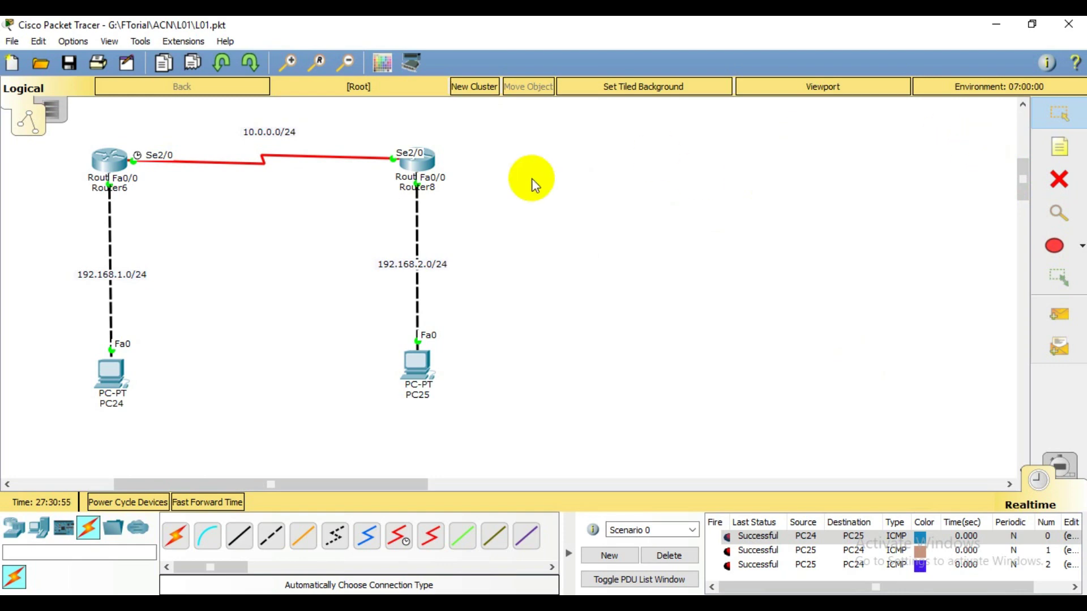
{"action": "left_click_drag", "start_coordinate": [55, 325], "coordinate": [176, 427]}
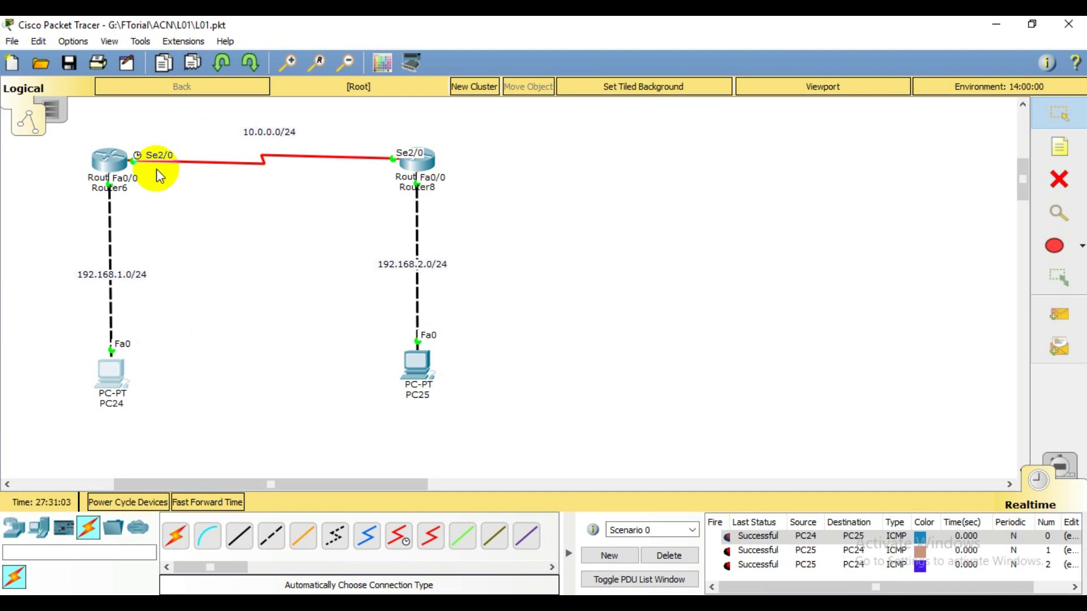
{"action": "left_click_drag", "start_coordinate": [46, 231], "coordinate": [203, 473]}
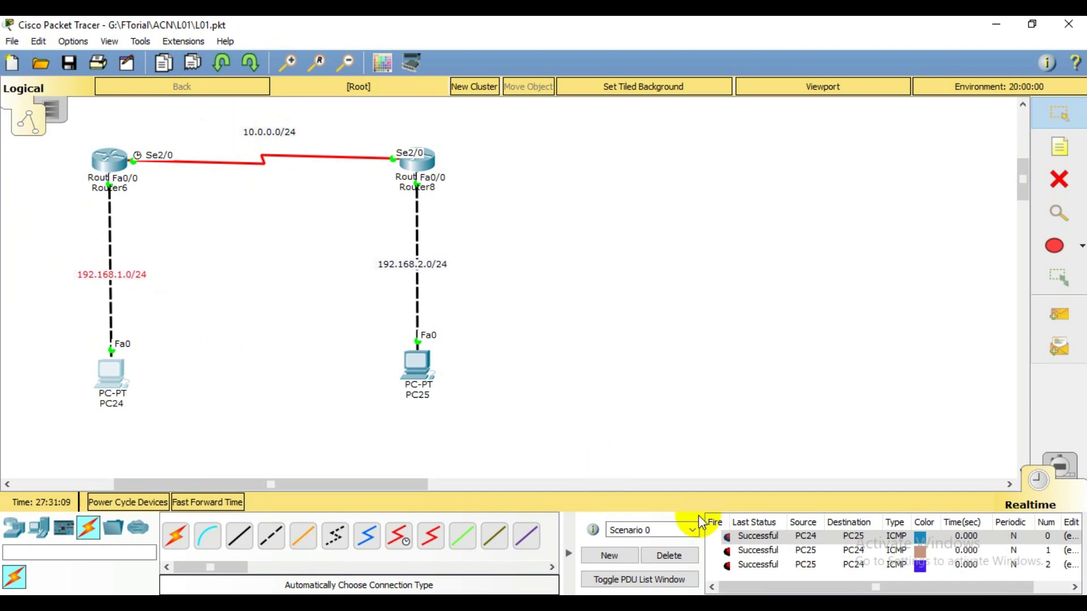
- Delete Scenario 0's list of PDU transfers between PC24 and PC25
{"action": "left_click", "coordinate": [676, 561]}
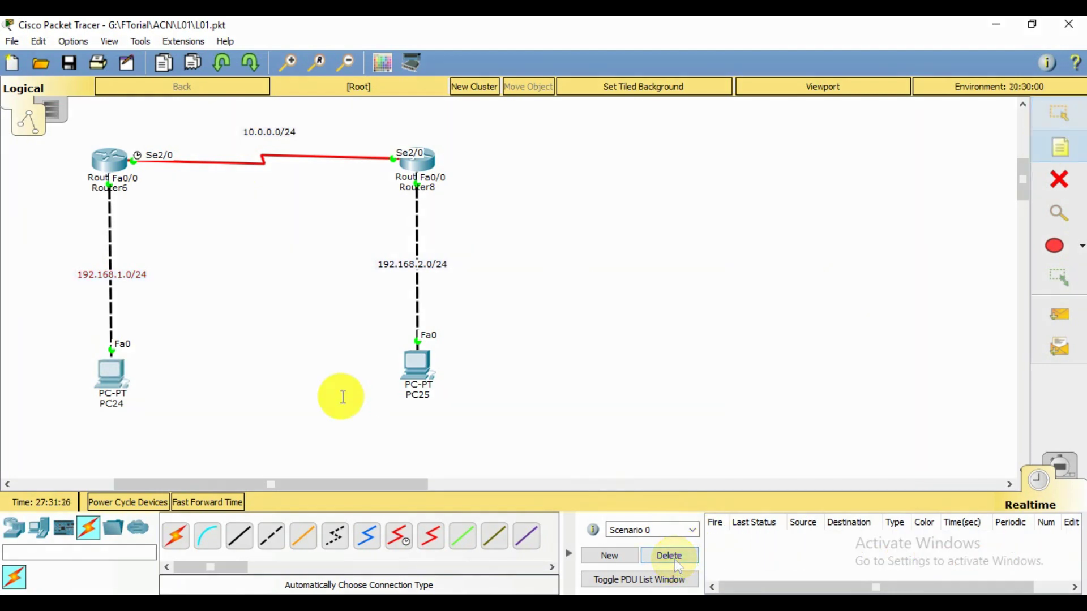
- Place a note below PC24 reading "PRIVET IP : 192.168.1.2 - PUBLIC IP : 100.100.100.100"
{"action": "left_click", "coordinate": [83, 424]}
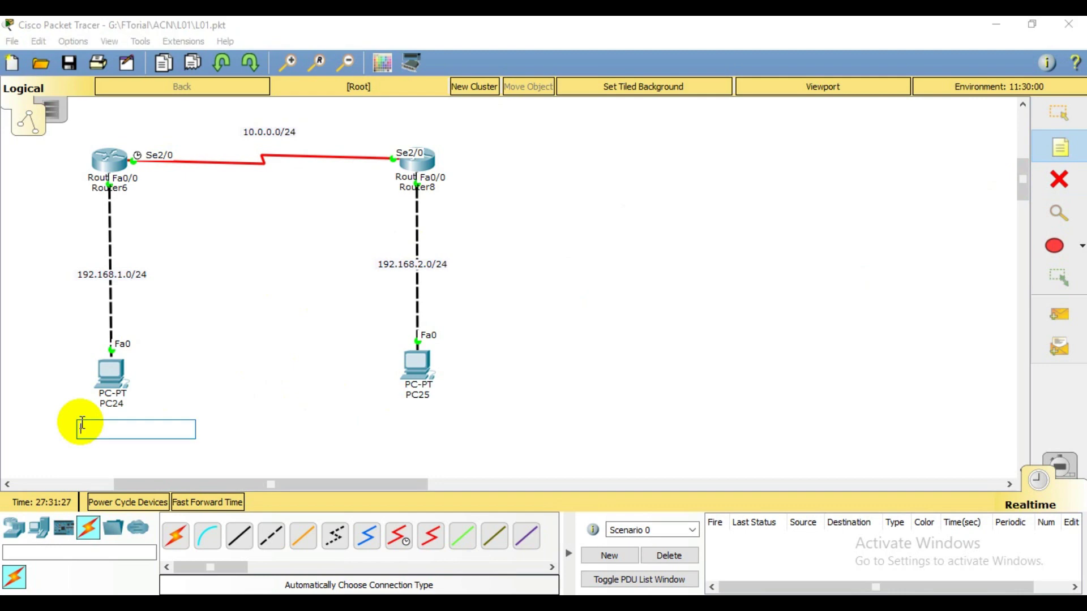
{"action": "type", "text": "192.168."}
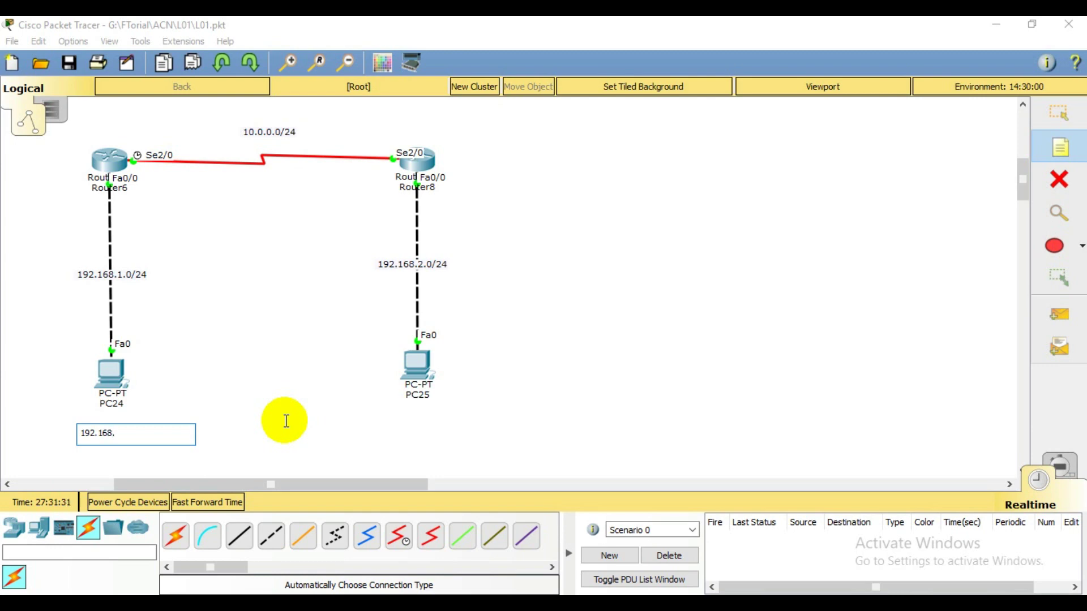
{"action": "type", "text": "1.2"}
{"action": "key", "text": "Home"}
{"action": "type", "text": "PRIVET IP : 192.168.1.2 - PUBLIC "}
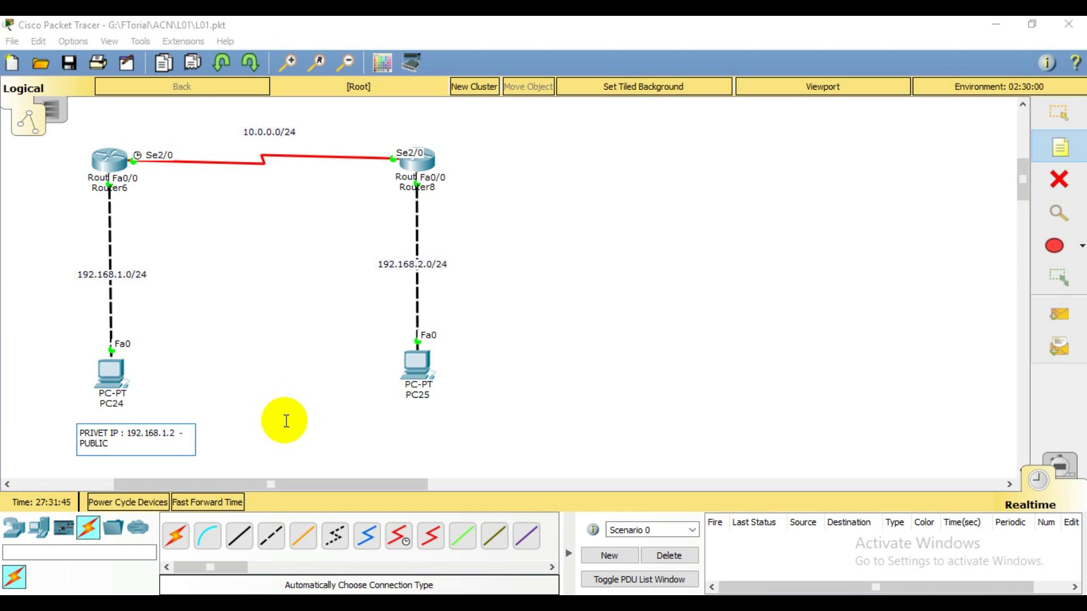
{"action": "type", "text": "IP : 100.100.100.100"}
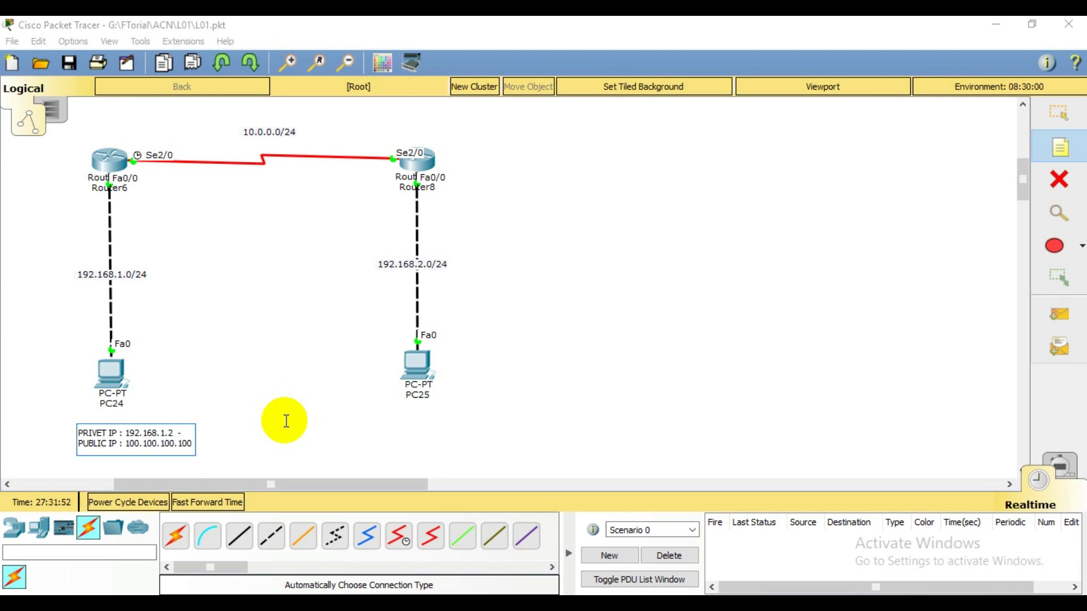
{"action": "left_click", "coordinate": [283, 398]}
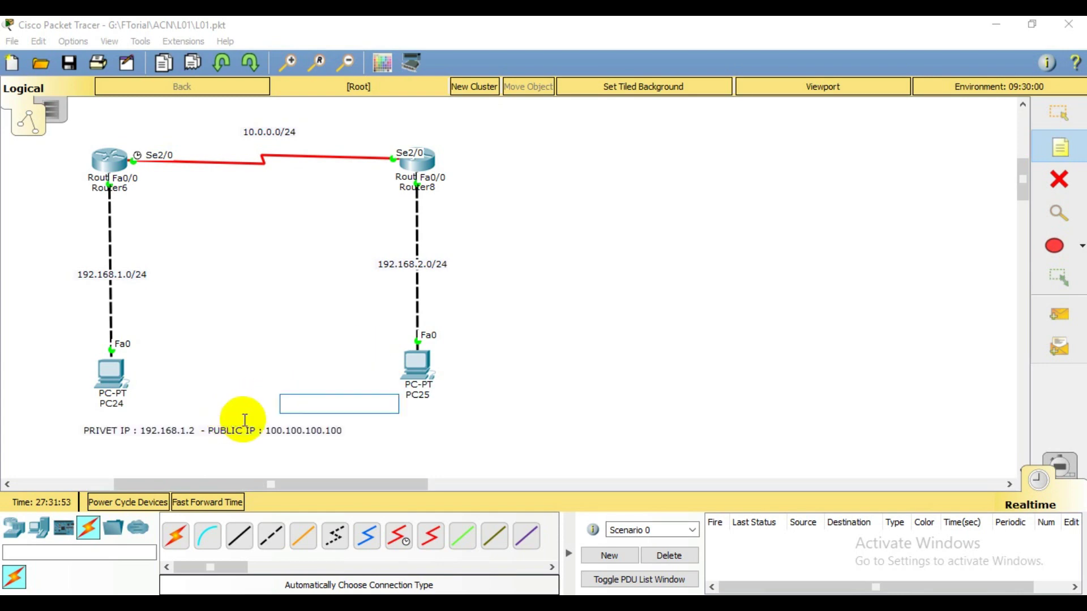
- Shift the IP address note slightly left so that it sits beneath PC24
{"action": "left_click", "coordinate": [1053, 112]}
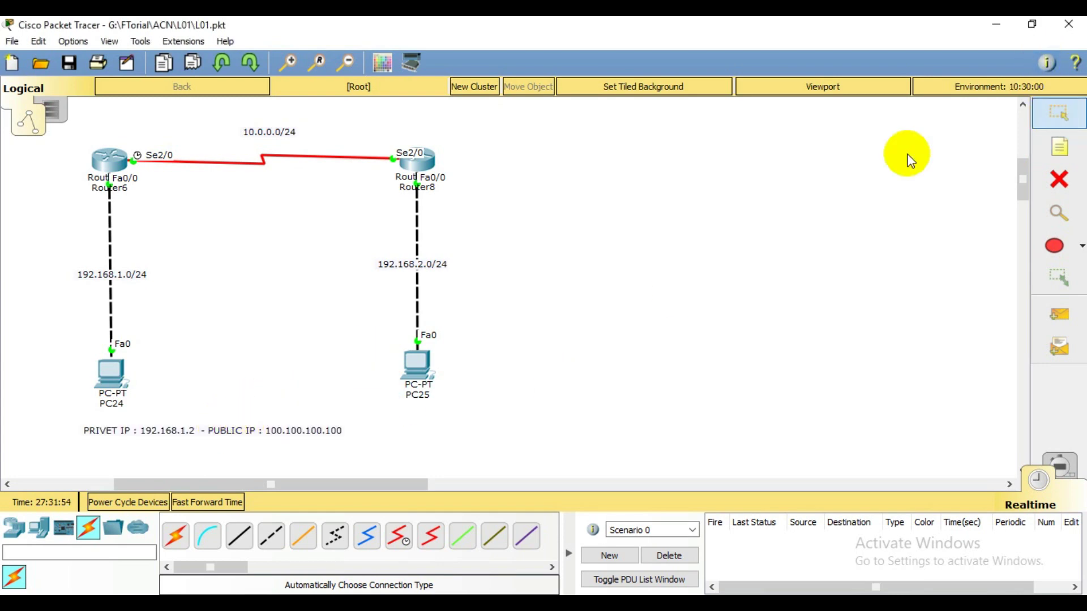
{"action": "left_click_drag", "start_coordinate": [298, 432], "coordinate": [248, 429]}
{"action": "left_click", "coordinate": [571, 270]}
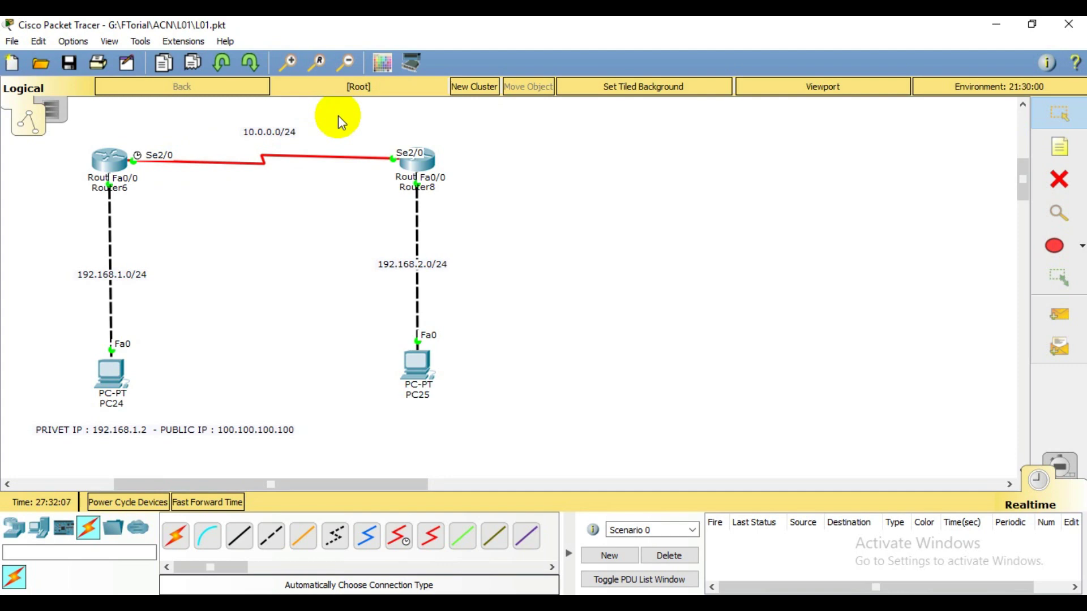
- Open Router6's command line beside the topology and enter global configuration mode with EN and CONF T
{"action": "left_click", "coordinate": [111, 159]}
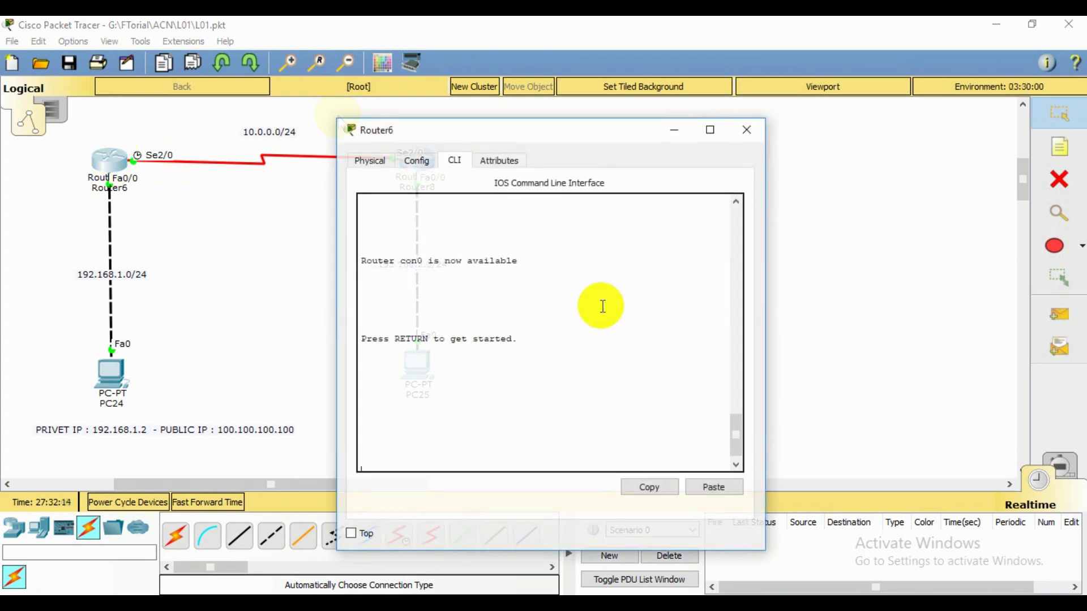
{"action": "key", "text": "Return"}
{"action": "key", "text": "Return"}
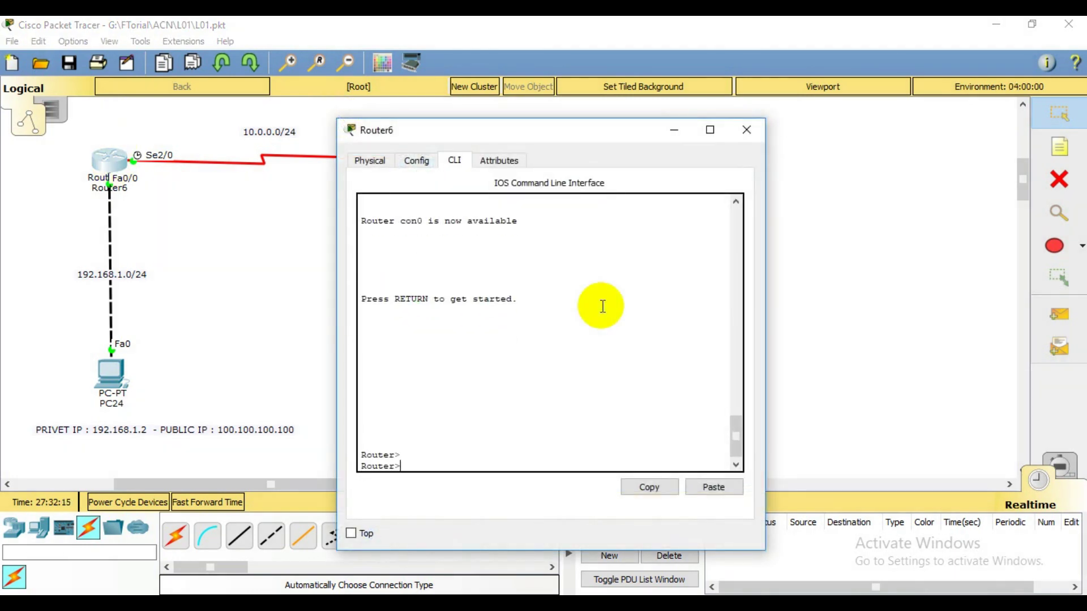
{"action": "left_click_drag", "start_coordinate": [585, 134], "coordinate": [780, 94]}
{"action": "type", "text": "EN"}
{"action": "key", "text": "Return"}
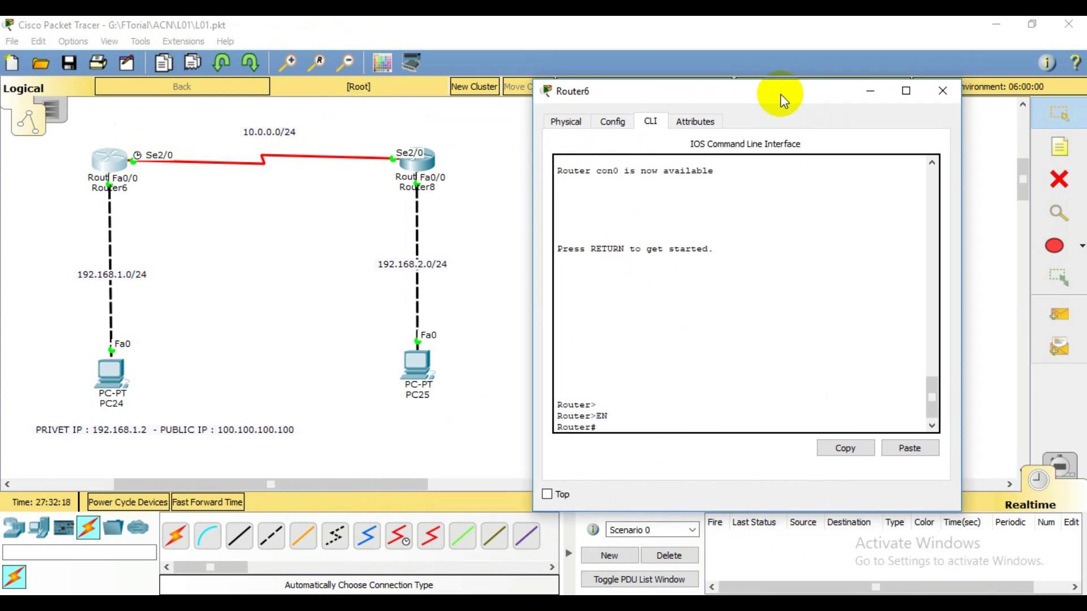
{"action": "type", "text": "CONF T"}
{"action": "key", "text": "Return"}
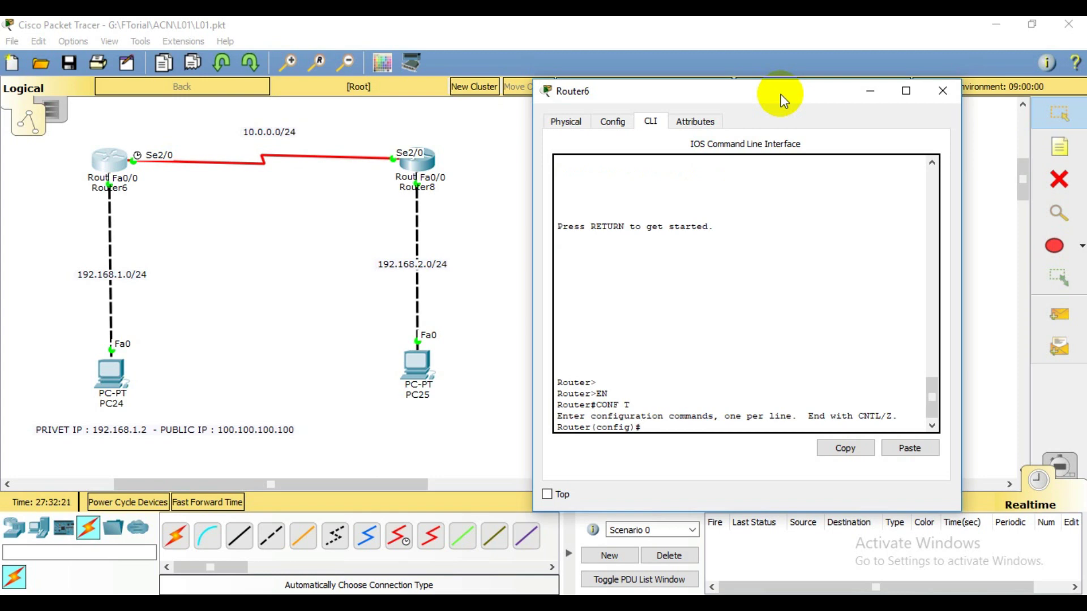
- Configure a default route on Router6 with IP ROUTE 0.0.0.0 0.0.0.0 10.0.0.2
{"action": "type", "text": "IP"}
{"action": "type", "text": " OUTE"}
{"action": "key", "text": "BackSpace"}
{"action": "key", "text": "BackSpace"}
{"action": "key", "text": "BackSpace"}
{"action": "key", "text": "BackSpace"}
{"action": "type", "text": "ROUTE 0.0.0.0 0.0.0.0"}
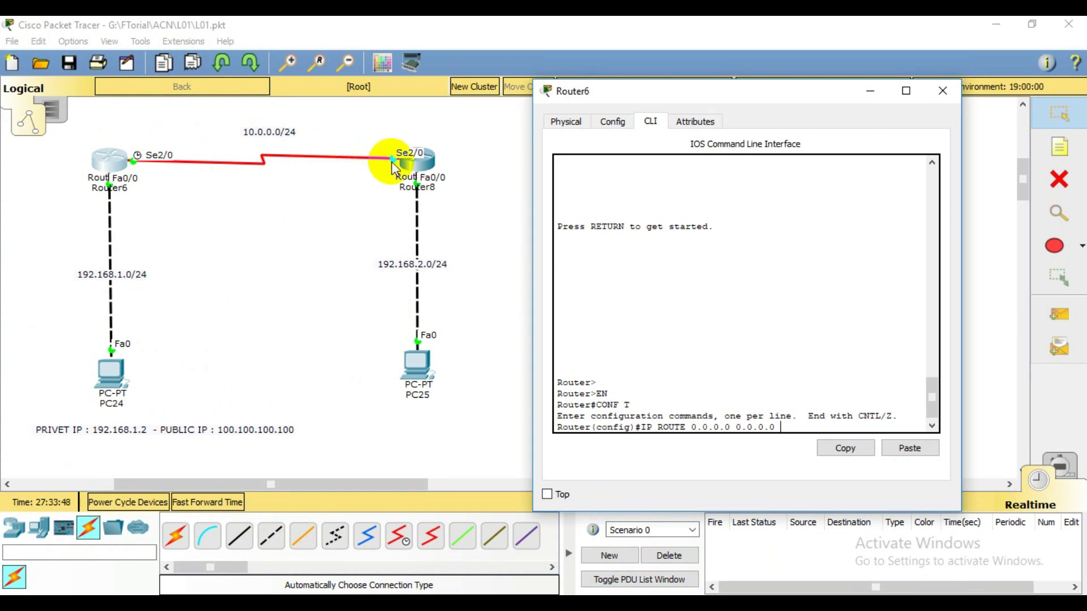
{"action": "type", "text": "1"}
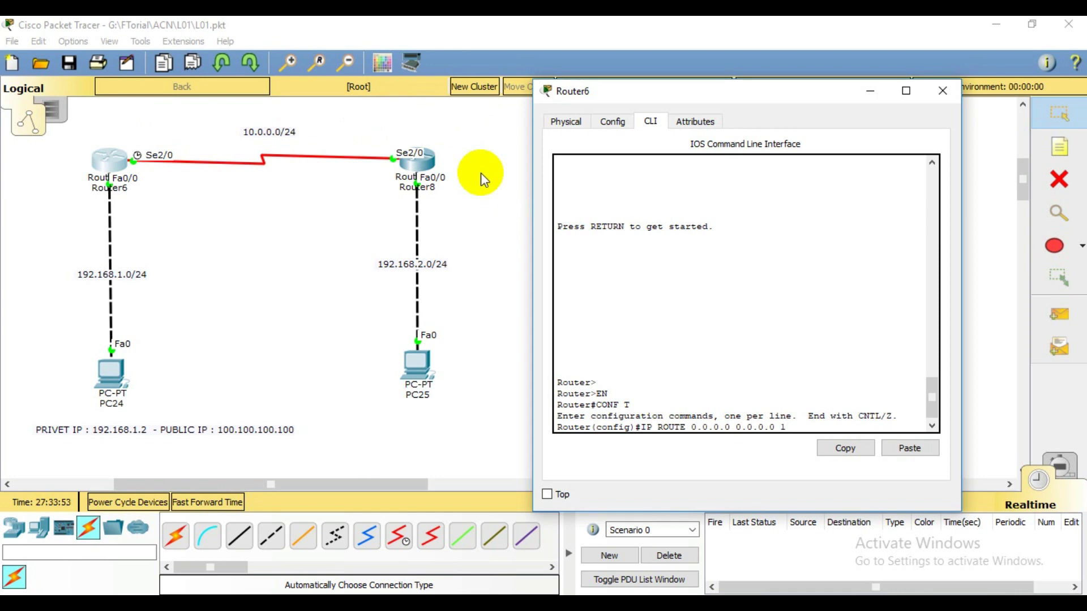
{"action": "type", "text": "0.0.0.2"}
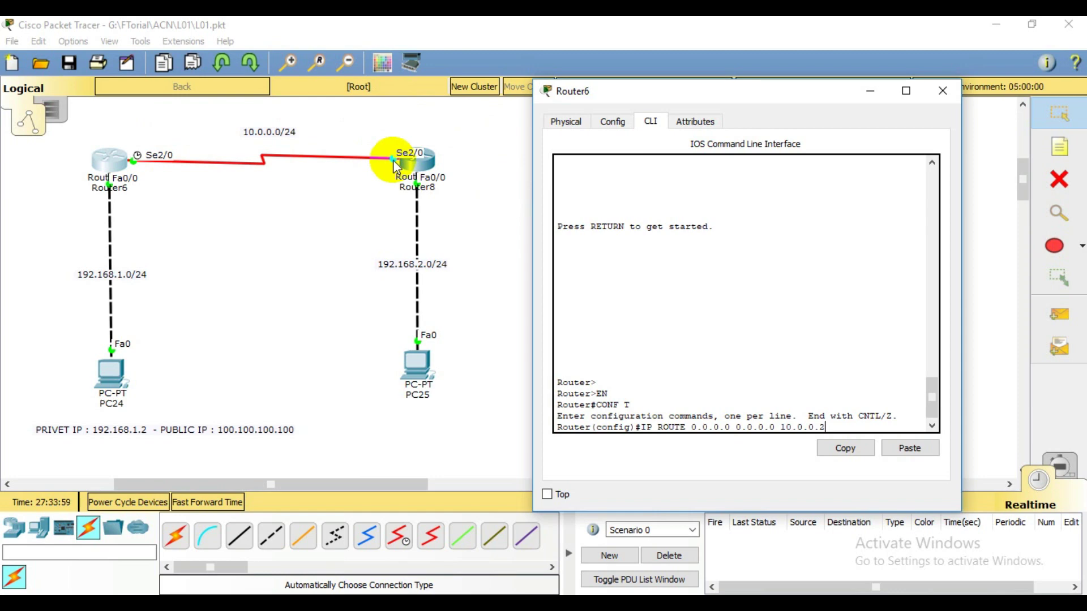
{"action": "key", "text": "Return"}
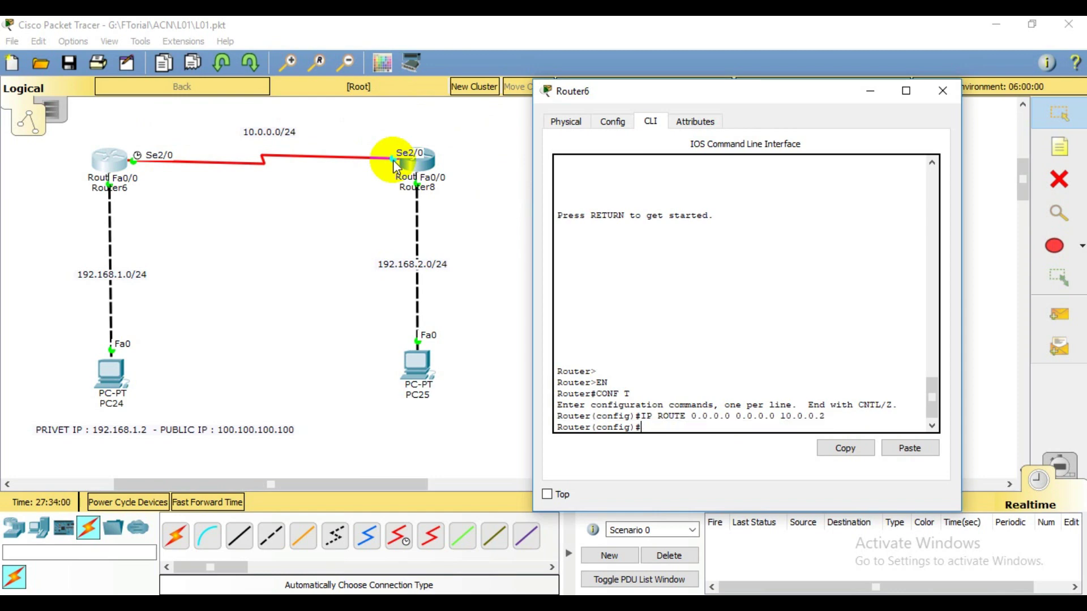
- Set Router6's F0/0 interface as the NAT inside interface with IP NAT INSIDE
{"action": "type", "text": "INT"}
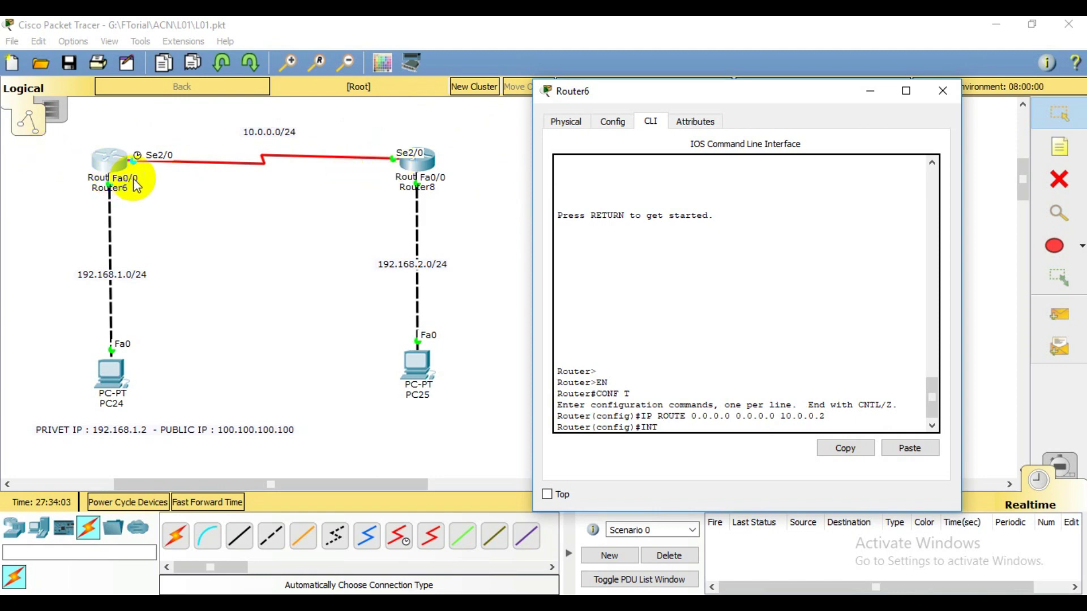
{"action": "left_click", "coordinate": [70, 181]}
{"action": "left_click_drag", "start_coordinate": [169, 379], "coordinate": [162, 453]}
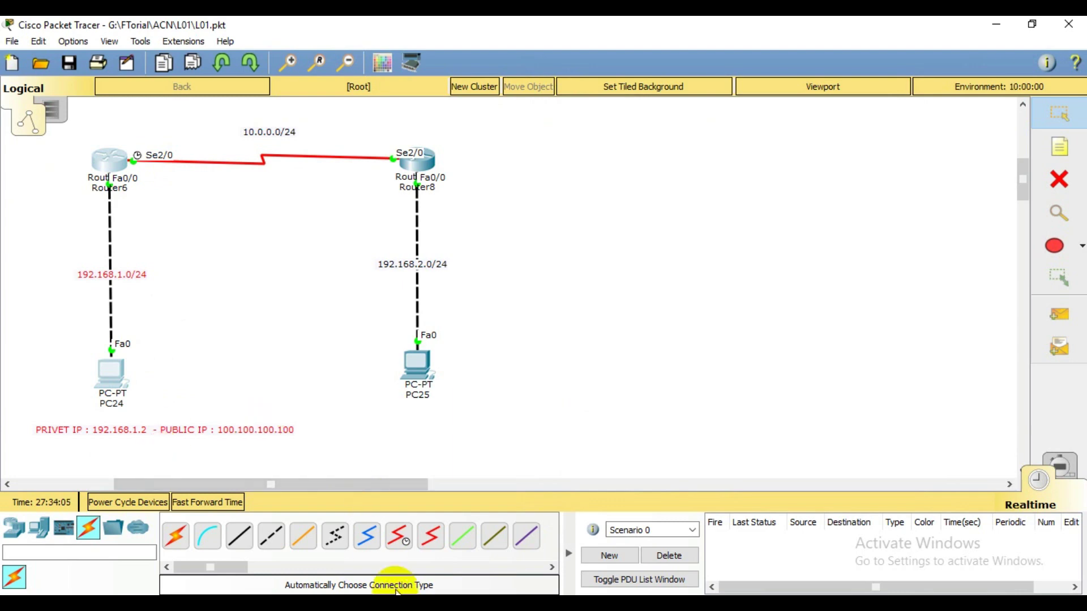
{"action": "left_click", "coordinate": [103, 163]}
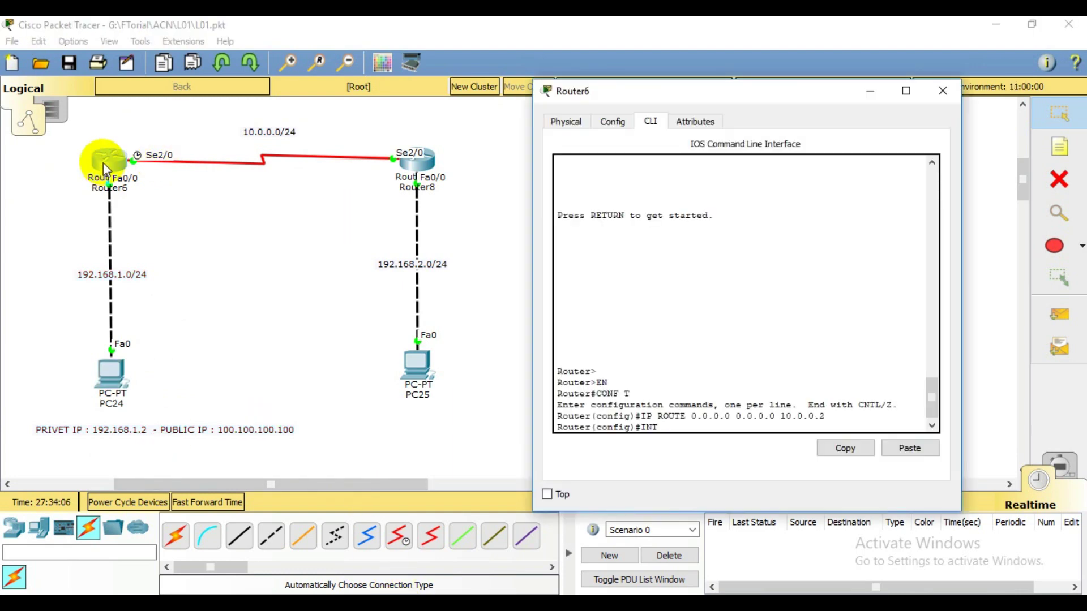
{"action": "type", "text": "INT F0/0"}
{"action": "key", "text": "Return"}
{"action": "type", "text": "IP NAT IN"}
{"action": "key", "text": "Tab"}
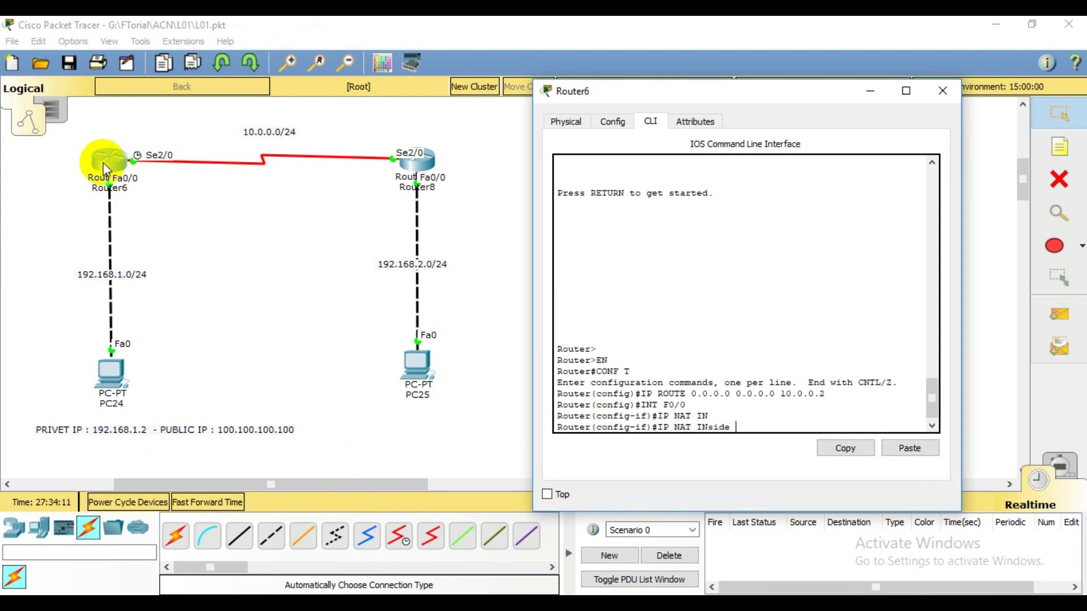
{"action": "key", "text": "Return"}
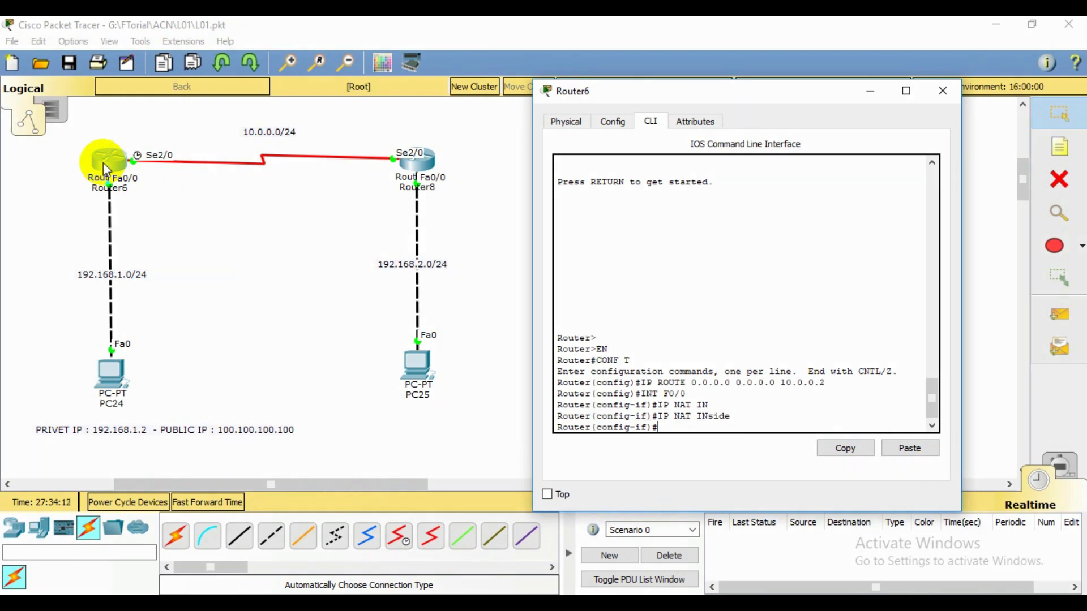
- Set Router6's S2/0 interface as the NAT outside interface with IP NAT OUT
{"action": "type", "text": "INT S2/0"}
{"action": "key", "text": "Return"}
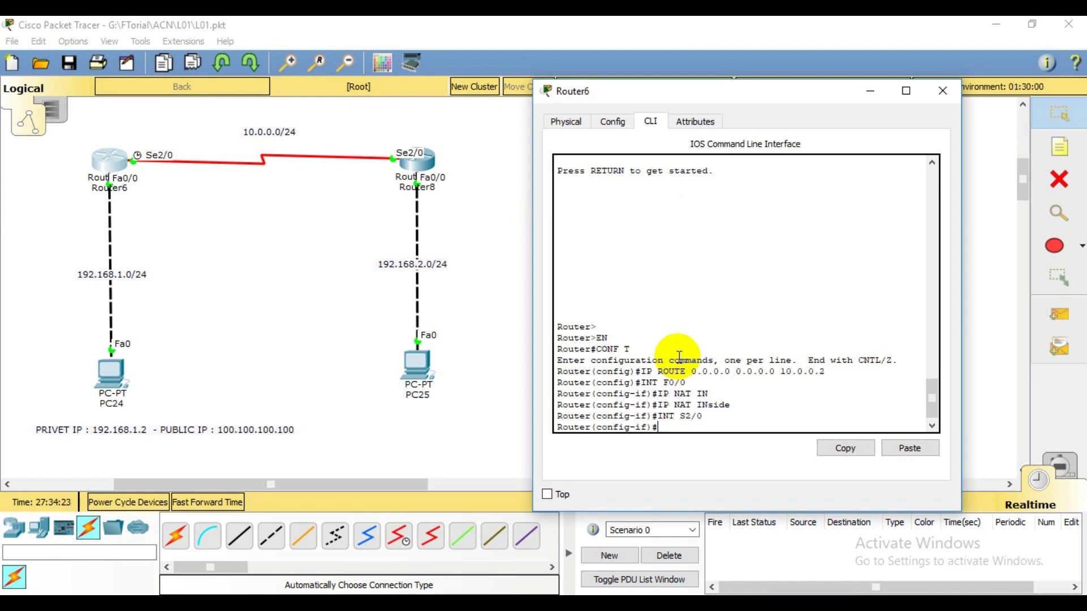
{"action": "type", "text": "IP NAT OUT"}
{"action": "key", "text": "Return"}
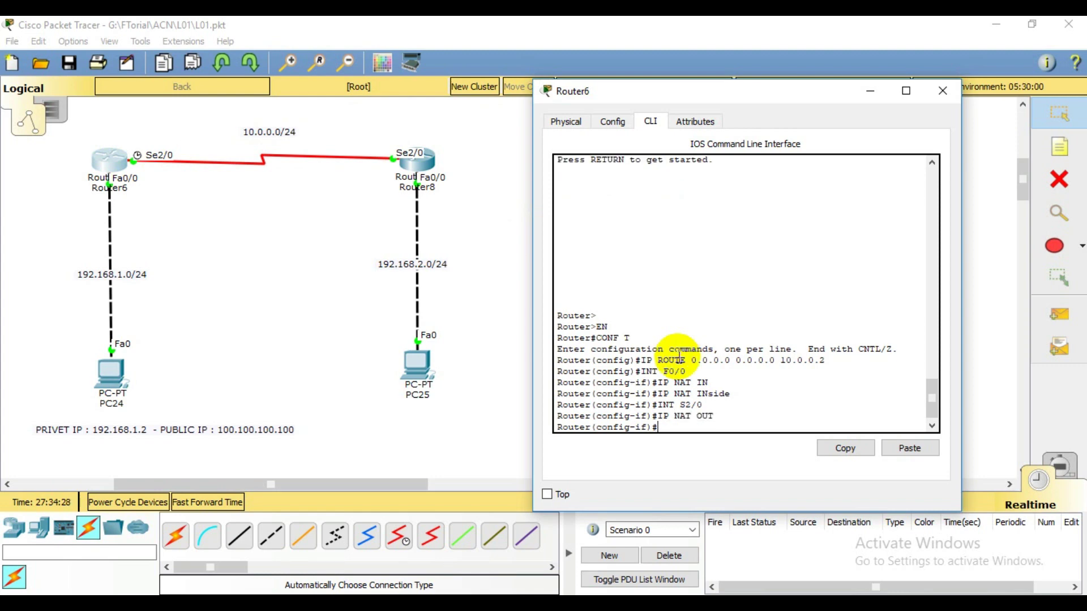
{"action": "left_click_drag", "start_coordinate": [34, 211], "coordinate": [249, 458]}
{"action": "left_click_drag", "start_coordinate": [161, 121], "coordinate": [597, 400]}
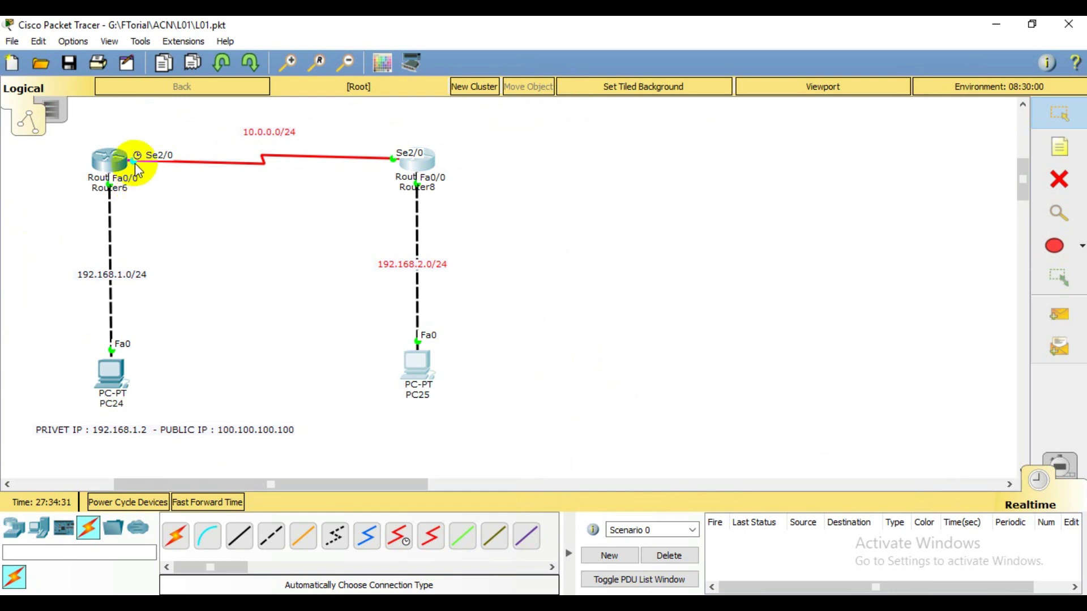
{"action": "left_click_drag", "start_coordinate": [149, 117], "coordinate": [578, 414]}
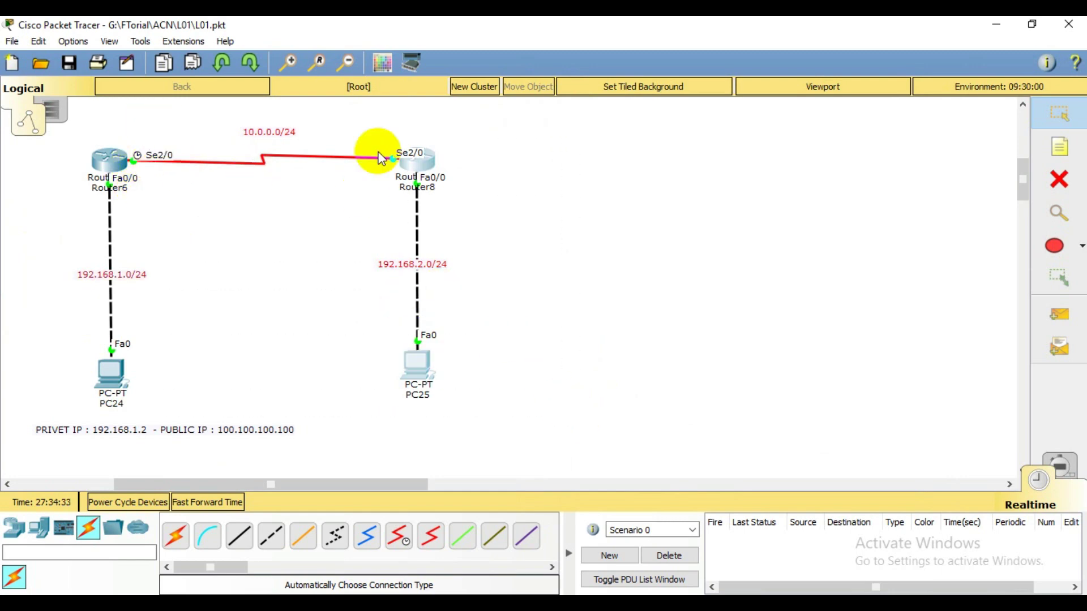
{"action": "left_click", "coordinate": [220, 129]}
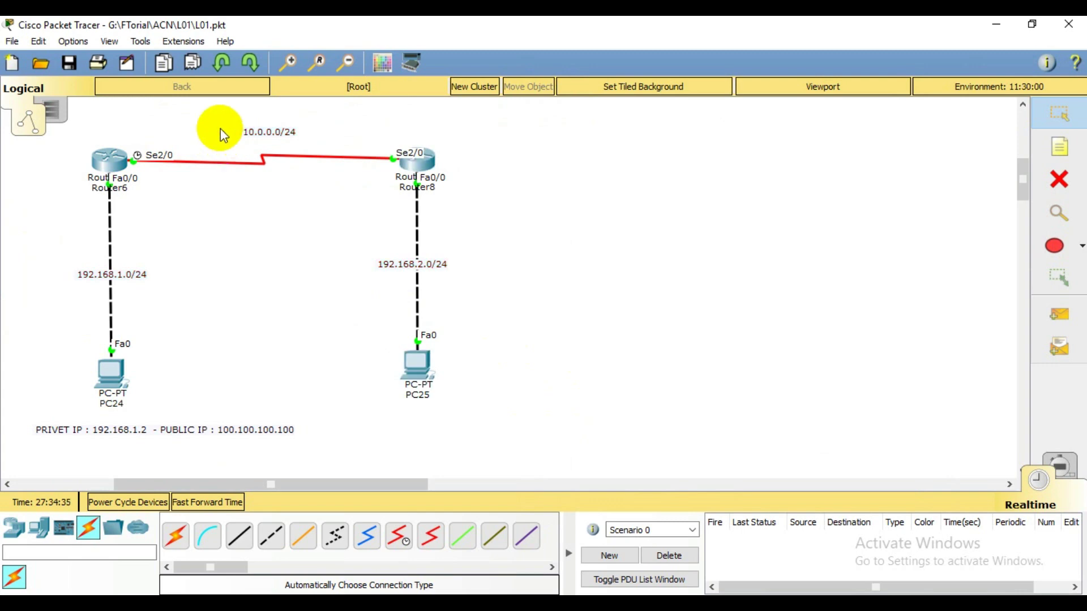
- Create a static NAT mapping on Router6 with IP NAT INSIDE SOURCE STATIC 192.168.1.2 100.100.100.100
{"action": "left_click", "coordinate": [113, 163]}
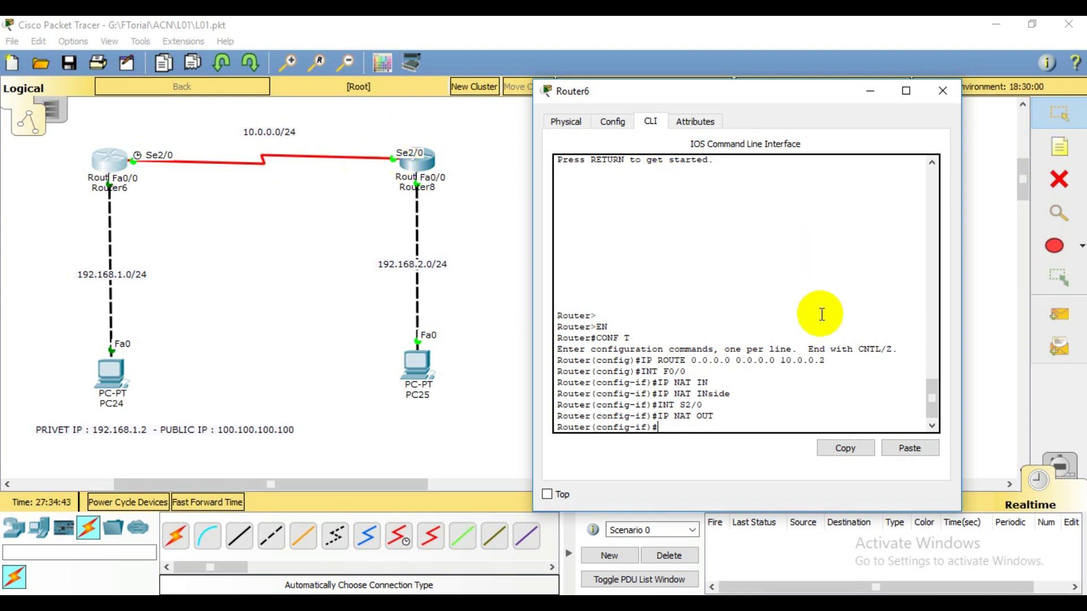
{"action": "left_click_drag", "start_coordinate": [780, 360], "coordinate": [869, 379]}
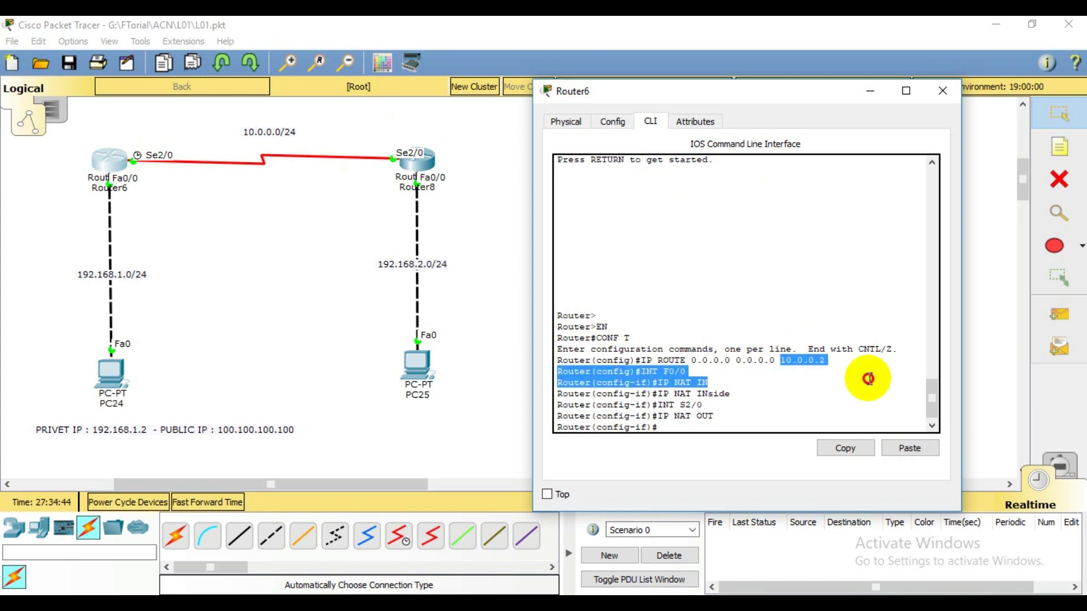
{"action": "left_click", "coordinate": [777, 388]}
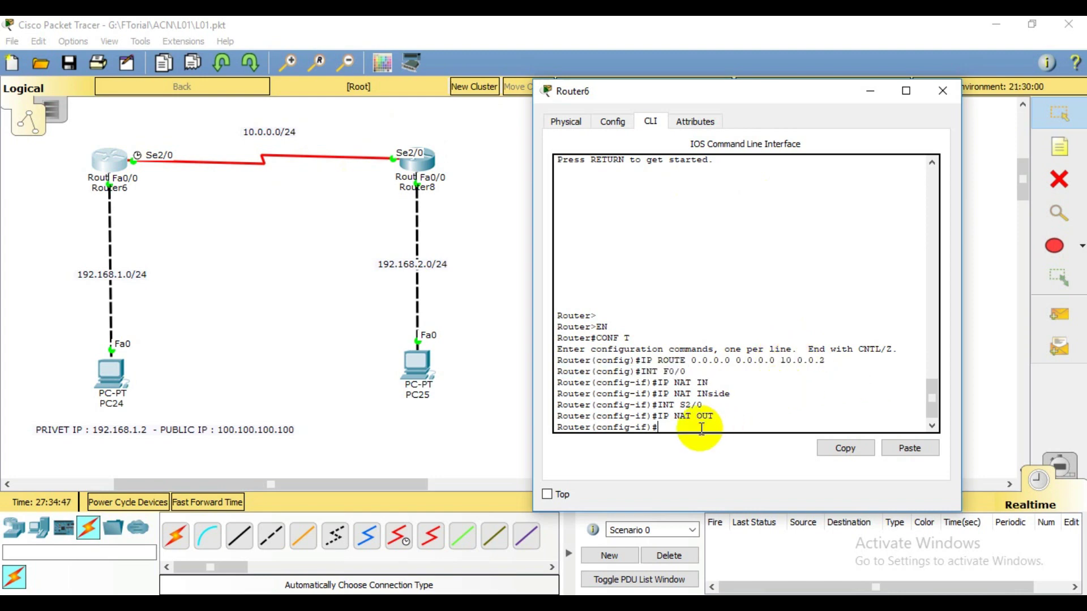
{"action": "key", "text": "Return"}
{"action": "type", "text": "IP NAT "}
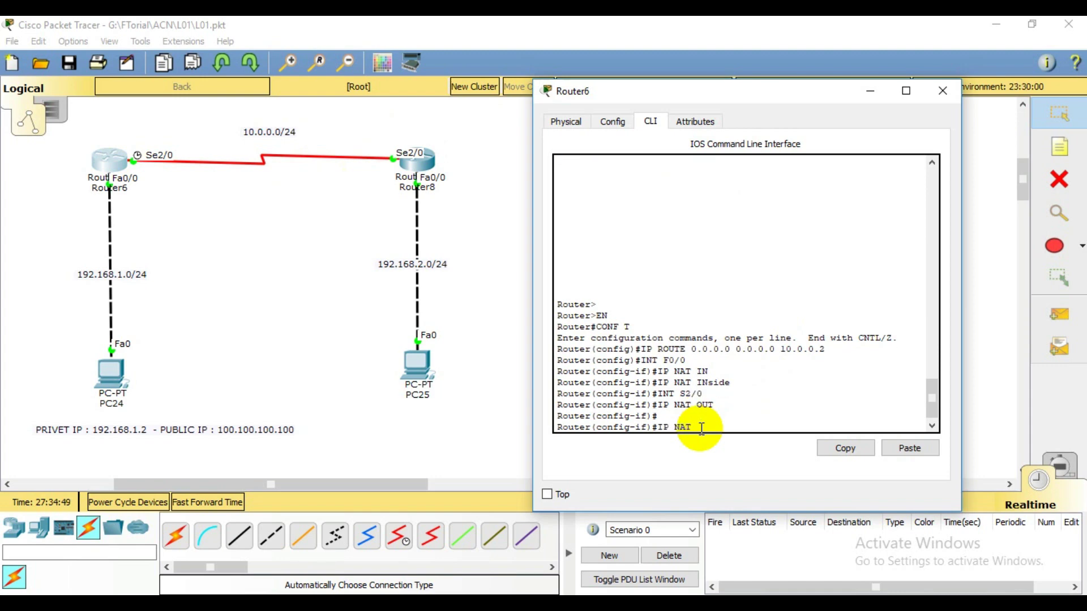
{"action": "type", "text": "IN"}
{"action": "key", "text": "Tab"}
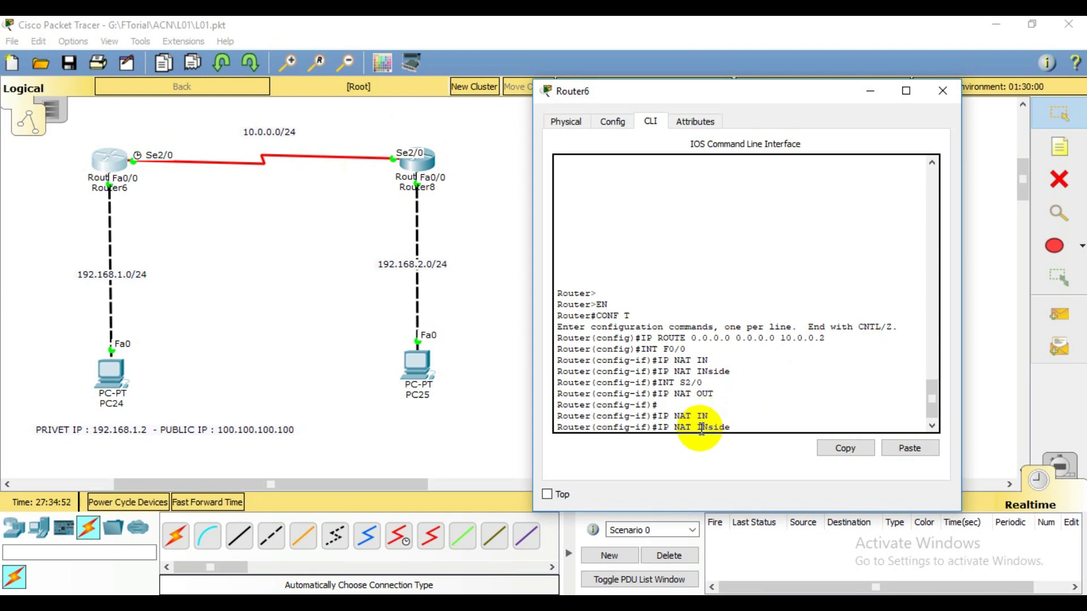
{"action": "type", "text": "SOURCE"}
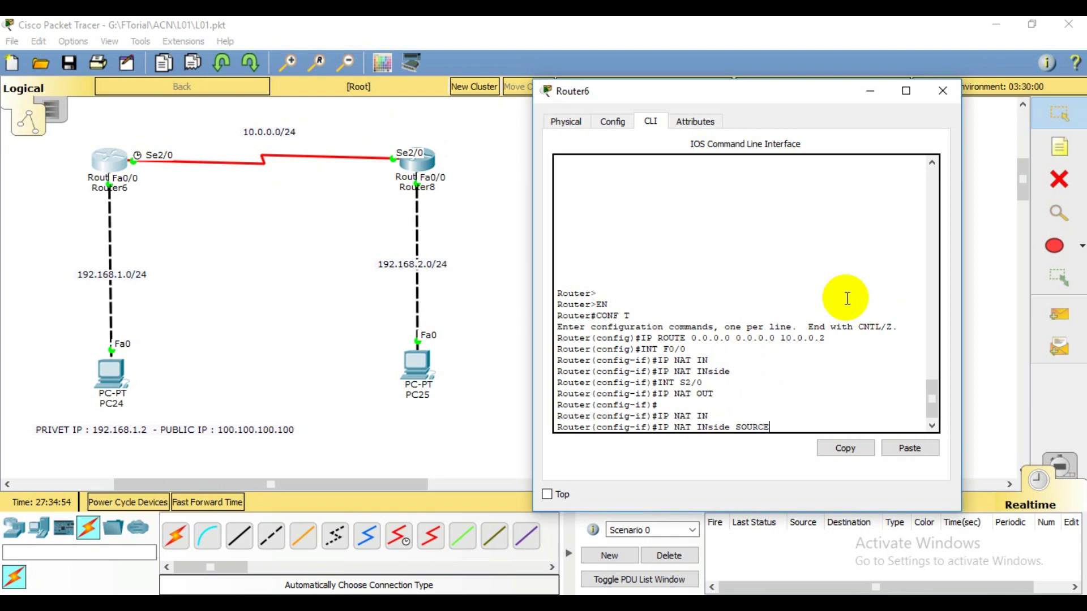
{"action": "type", "text": " STATIC 192.168.1.2"}
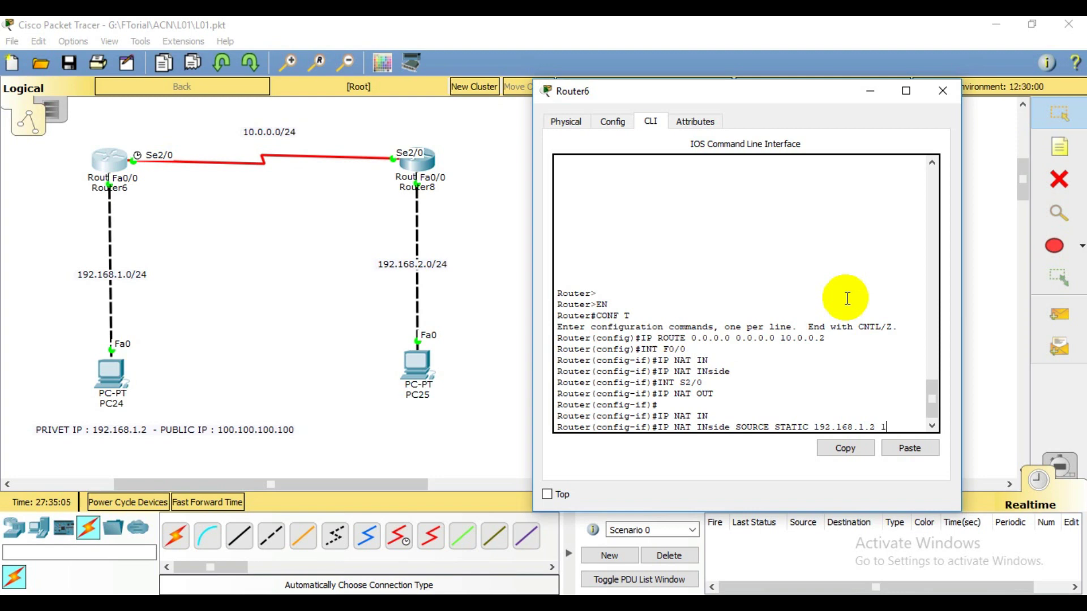
{"action": "type", "text": "100.100.100.10"}
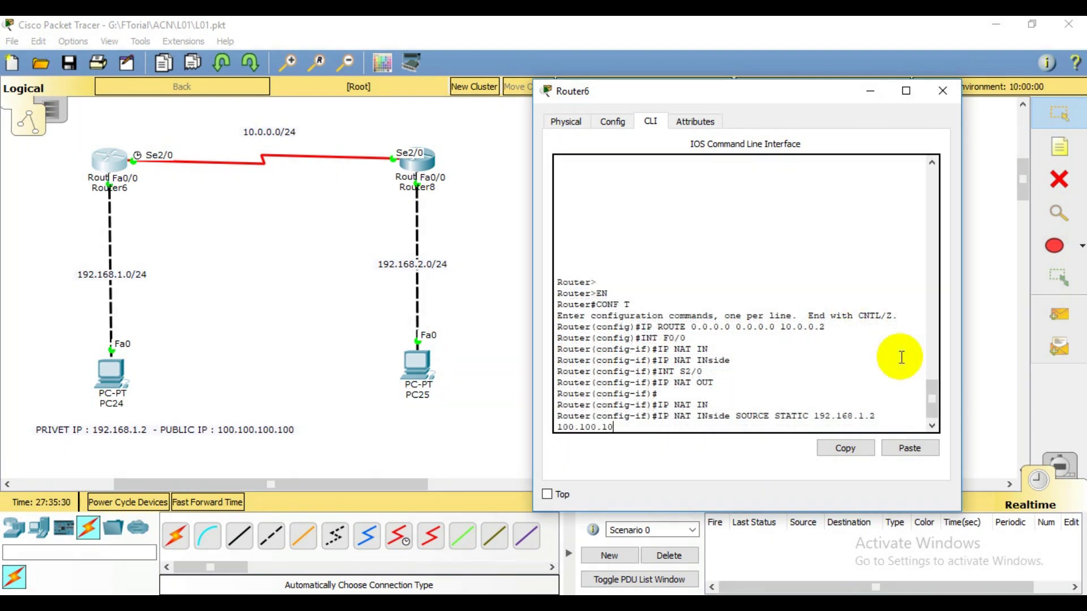
{"action": "type", "text": "0"}
{"action": "key", "text": "Return"}
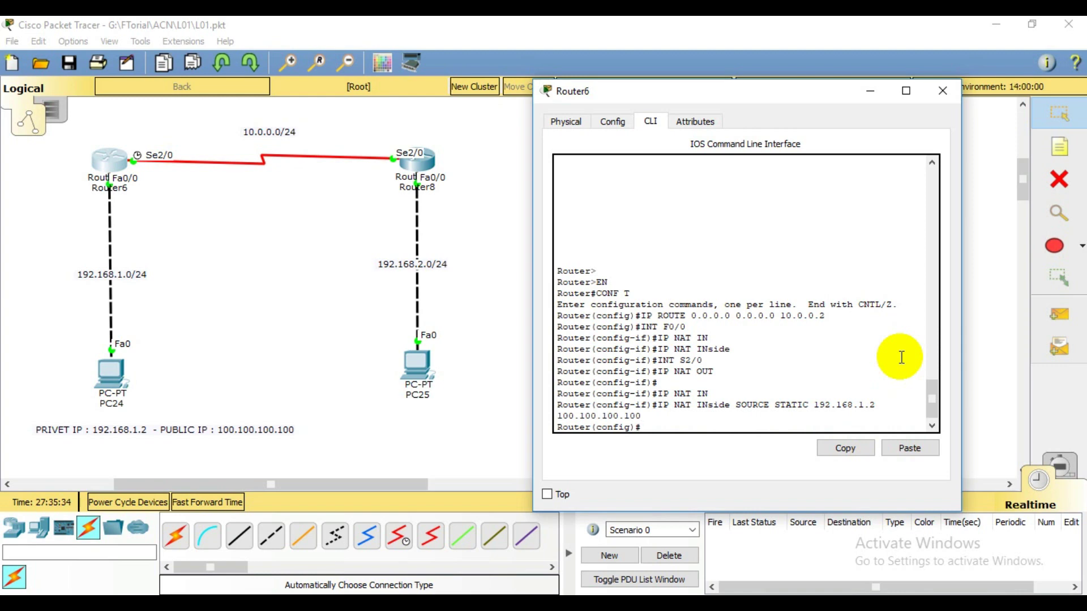
- Exit Router6's configuration mode and run SH IP NAT TRANSLATIONS to check the inside global and inside local addresses
{"action": "type", "text": "EX"}
{"action": "key", "text": "Return"}
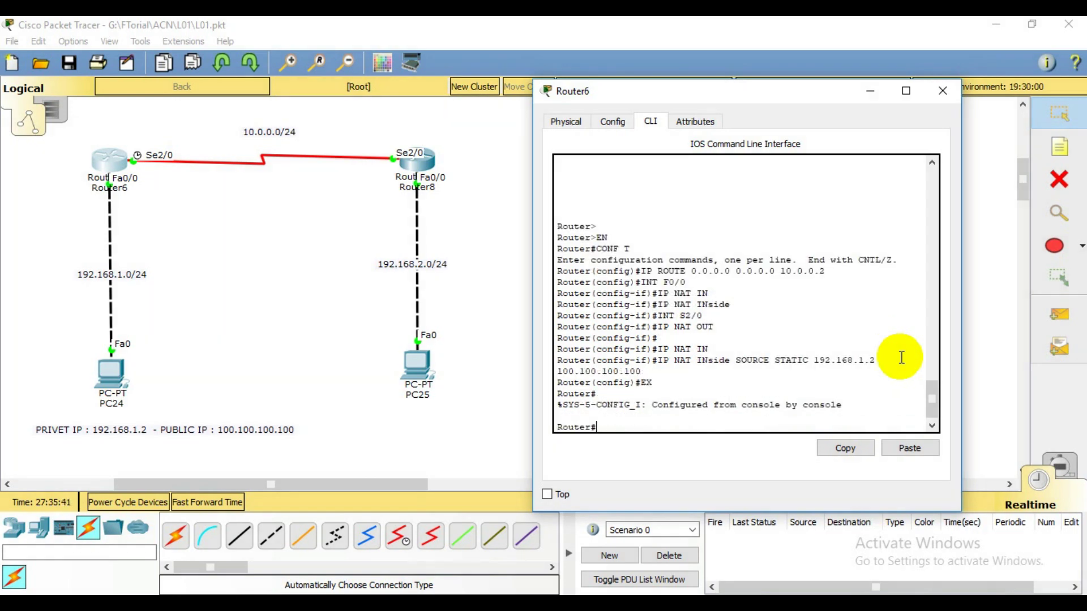
{"action": "type", "text": "SH IP NAT TR"}
{"action": "key", "text": "BackSpace"}
{"action": "key", "text": "Tab"}
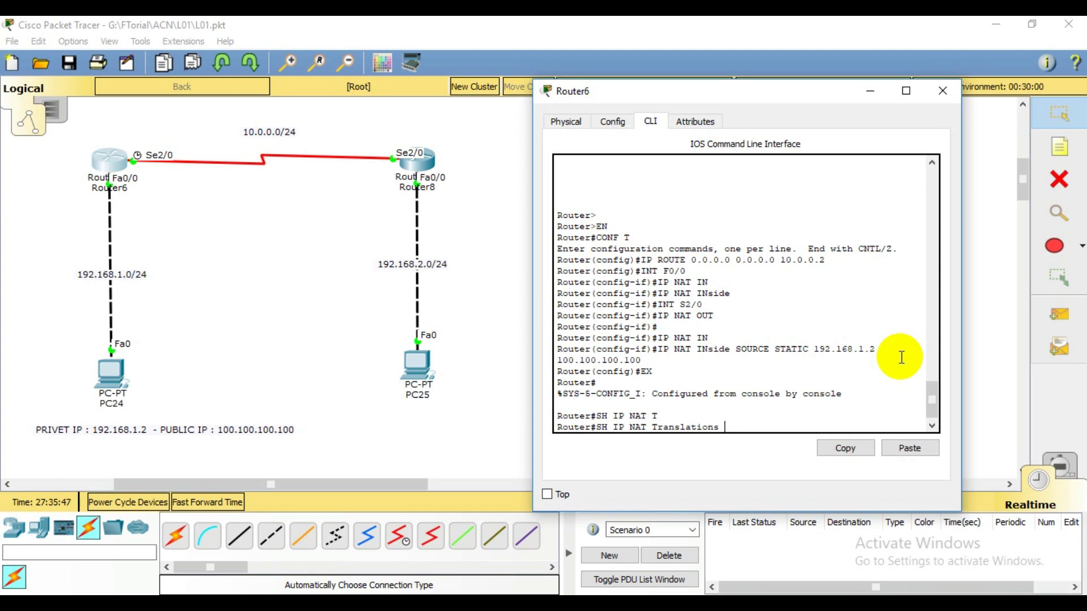
{"action": "key", "text": "Return"}
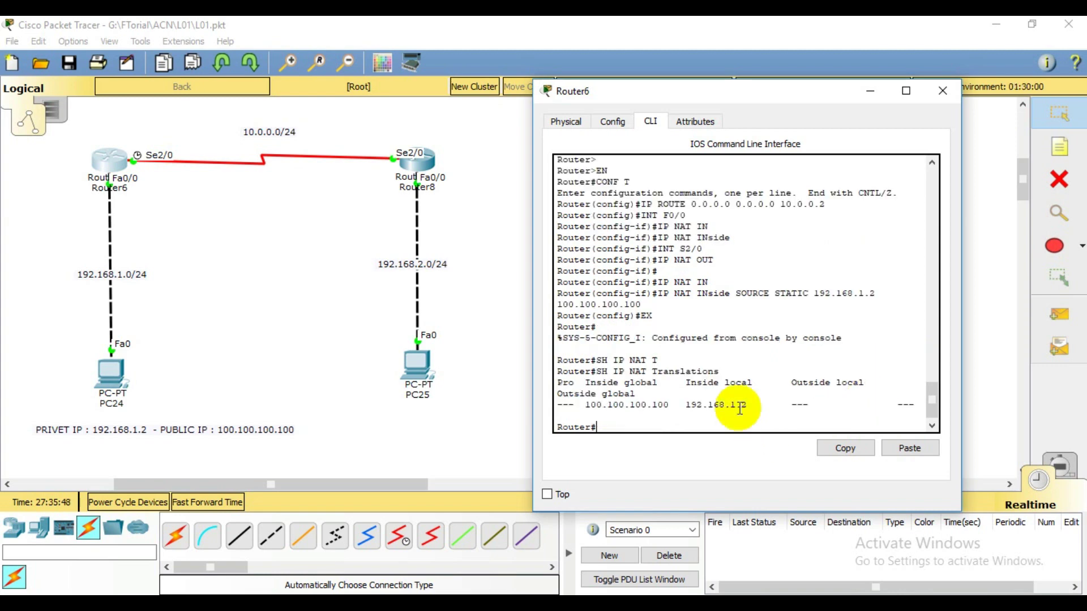
{"action": "left_click_drag", "start_coordinate": [586, 383], "coordinate": [658, 383]}
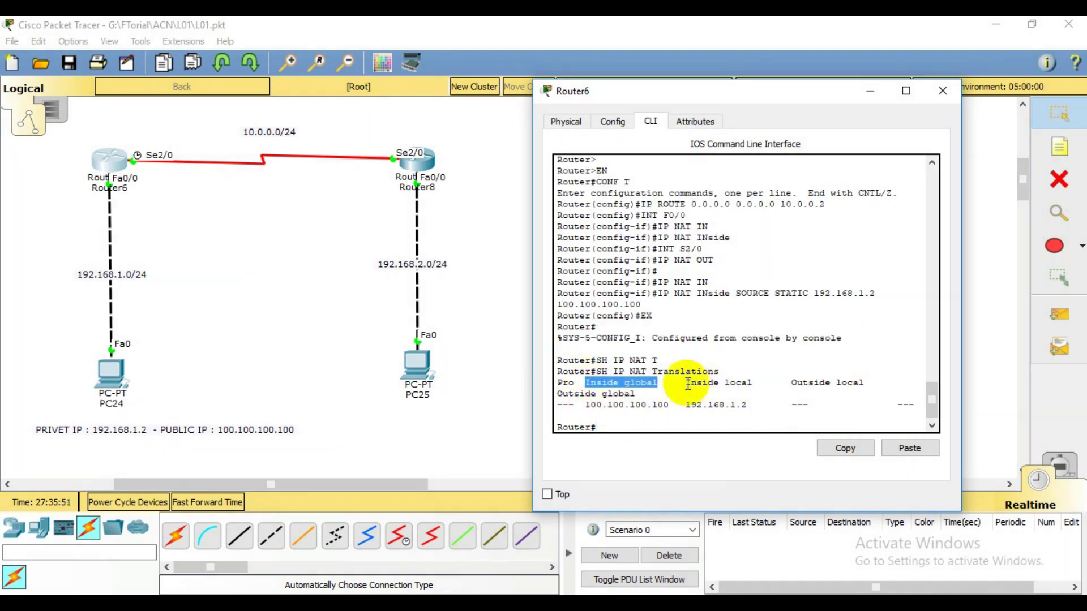
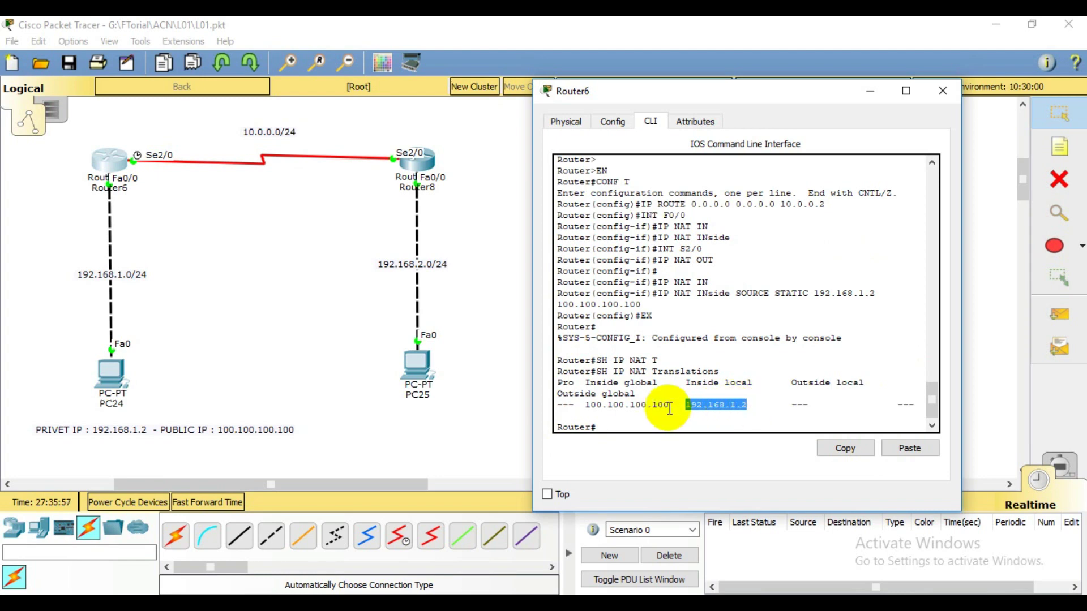
{"action": "left_click_drag", "start_coordinate": [596, 372], "coordinate": [729, 373]}
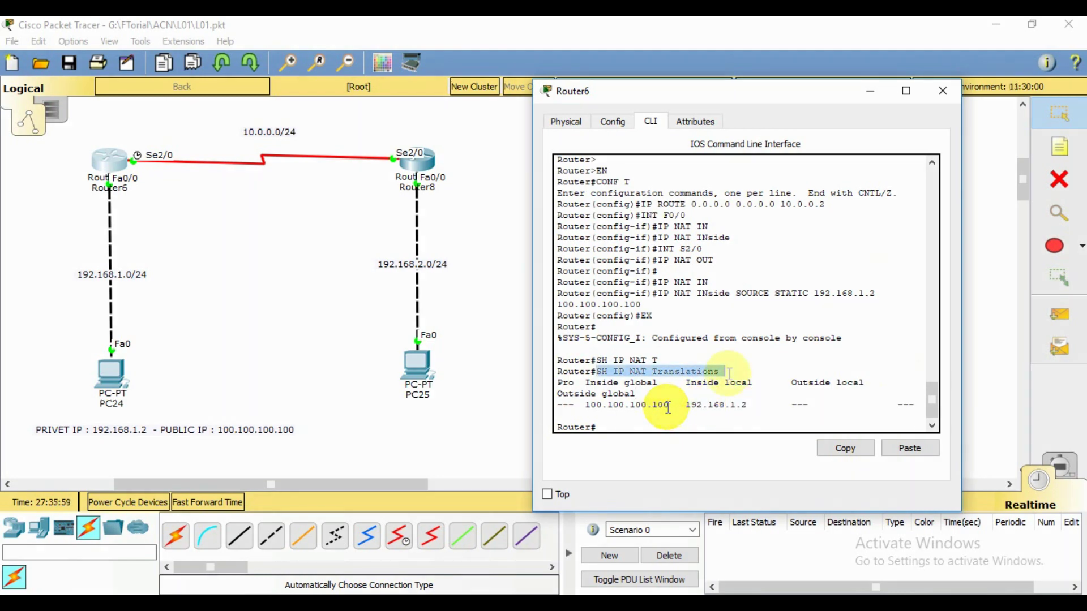
{"action": "left_click_drag", "start_coordinate": [584, 404], "coordinate": [747, 410]}
{"action": "left_click", "coordinate": [705, 401]}
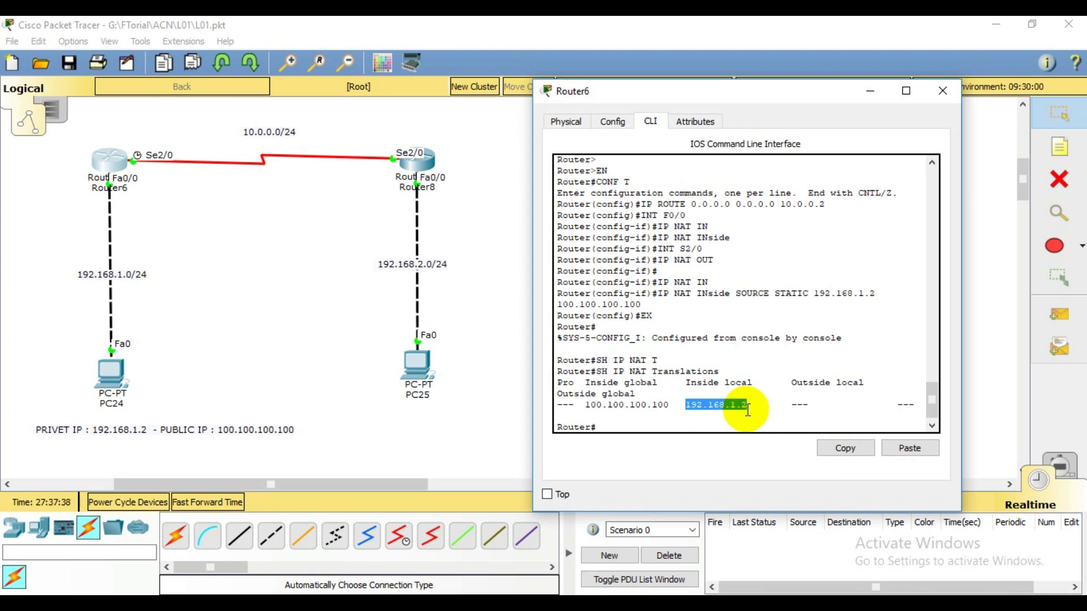
{"action": "left_click", "coordinate": [729, 394]}
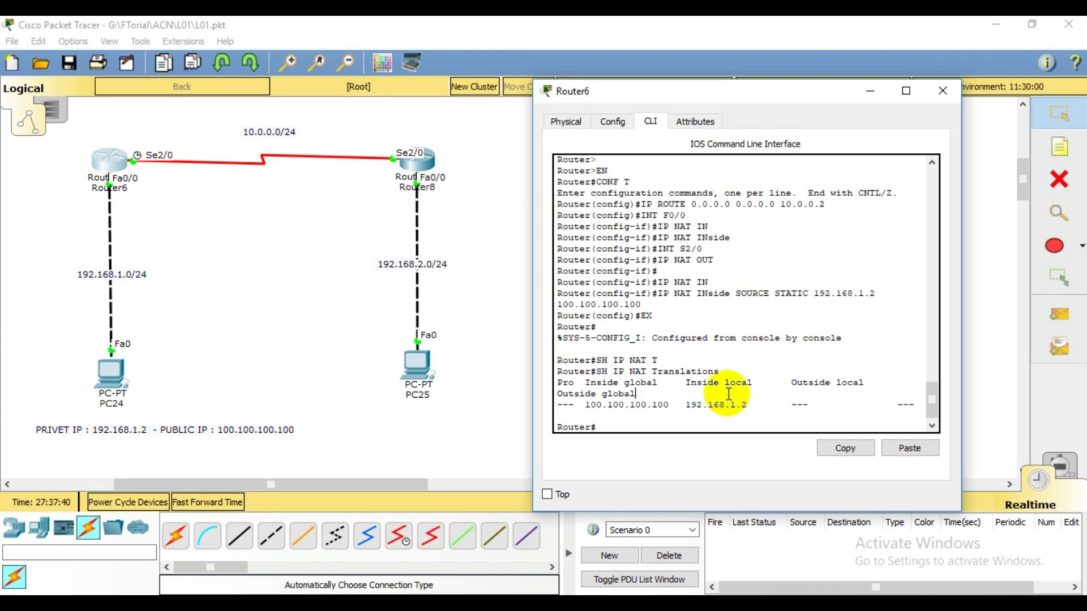
- Minimize Router6's window, open PC25's Command Prompt and place its window beside the topology
{"action": "left_click", "coordinate": [883, 90]}
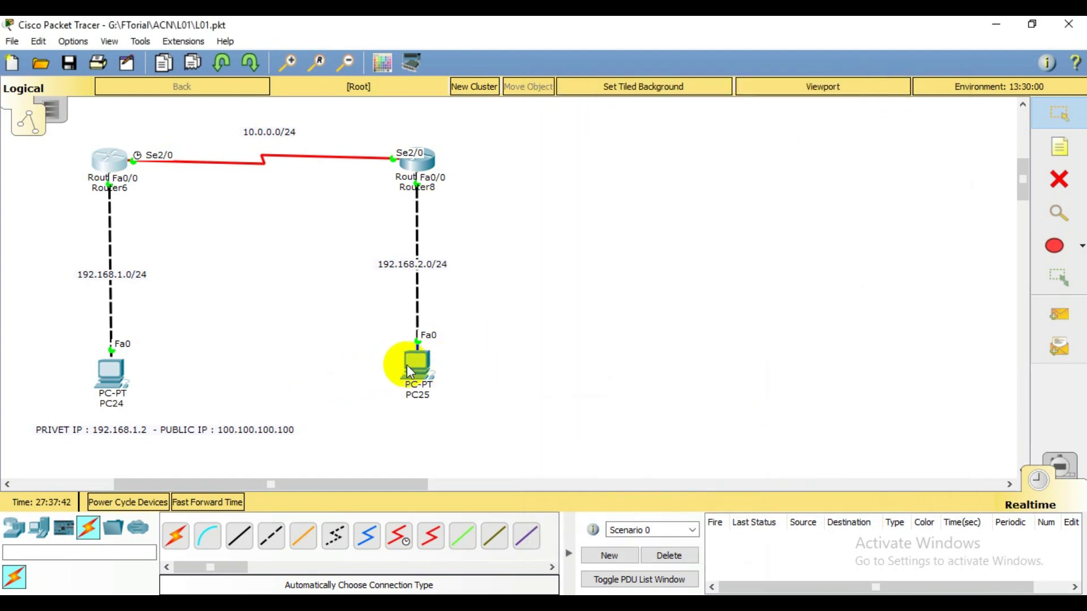
{"action": "mouse_move", "coordinate": [425, 372]}
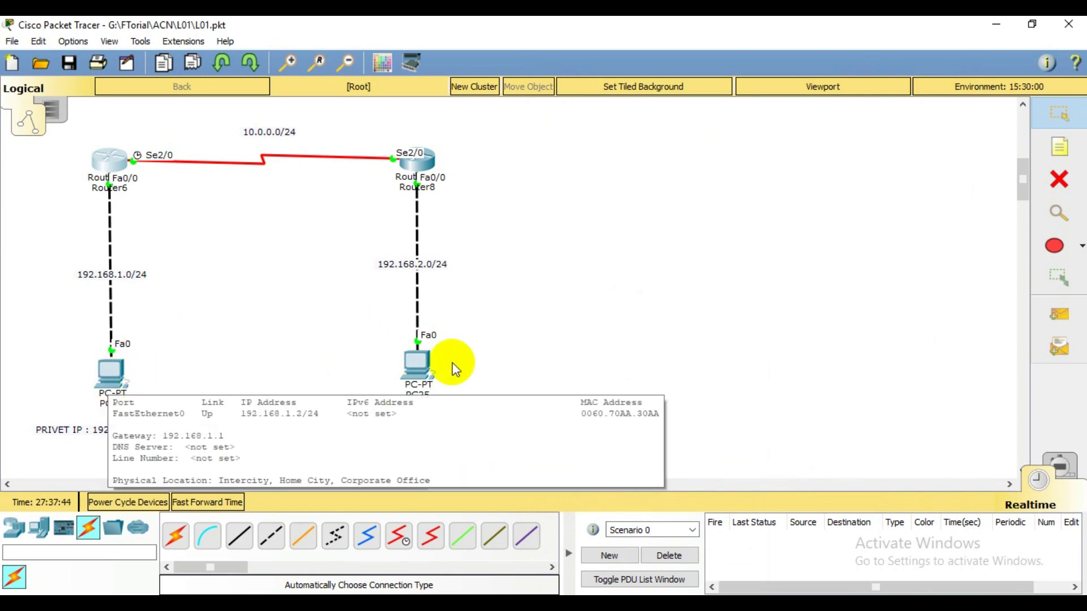
{"action": "left_click", "coordinate": [425, 367]}
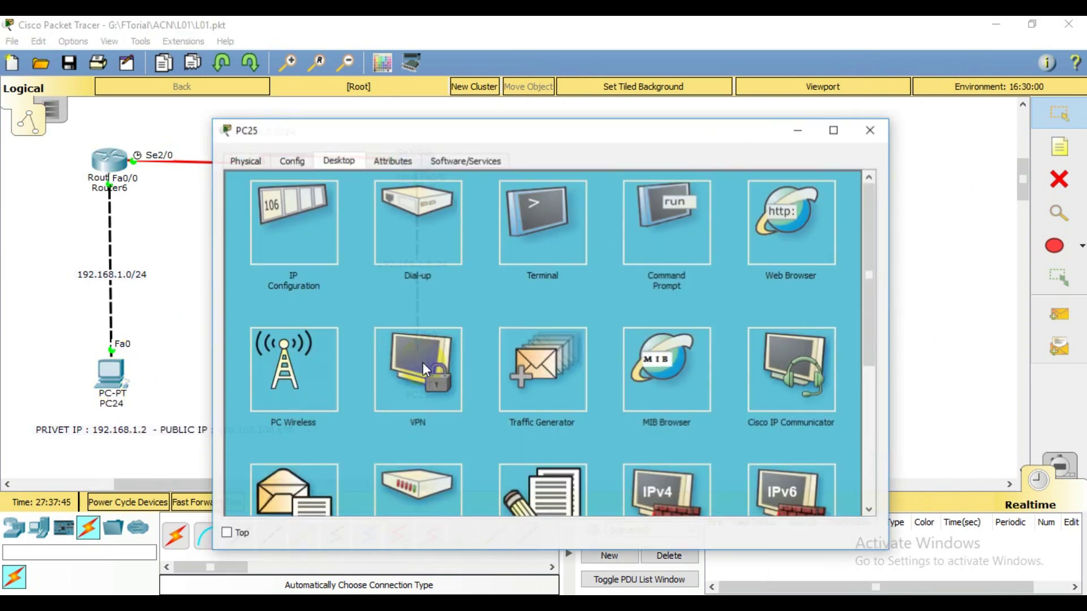
{"action": "left_click", "coordinate": [641, 249]}
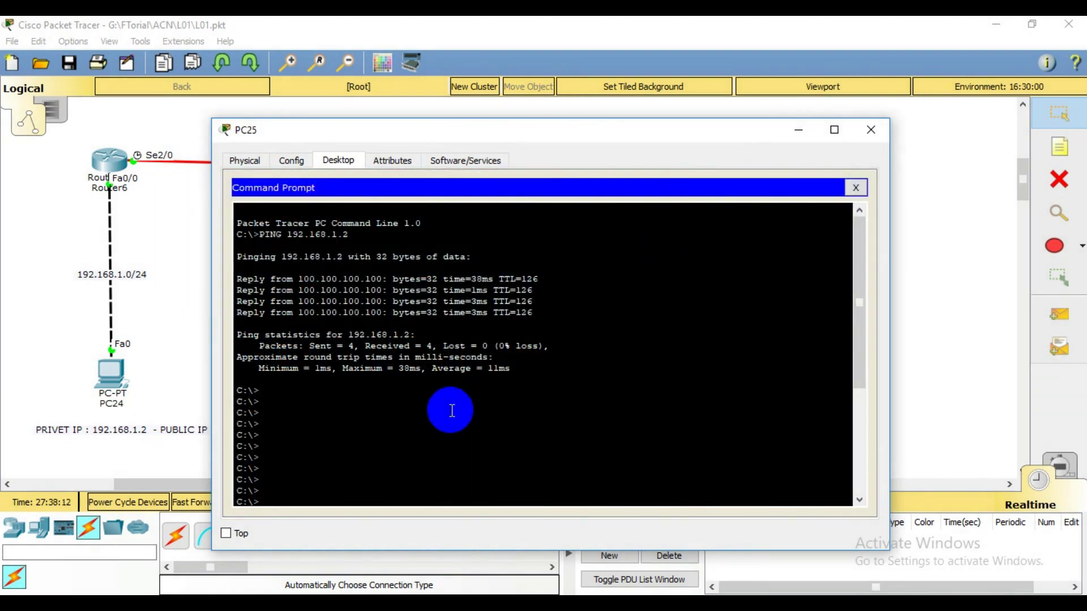
{"action": "left_click", "coordinate": [452, 411]}
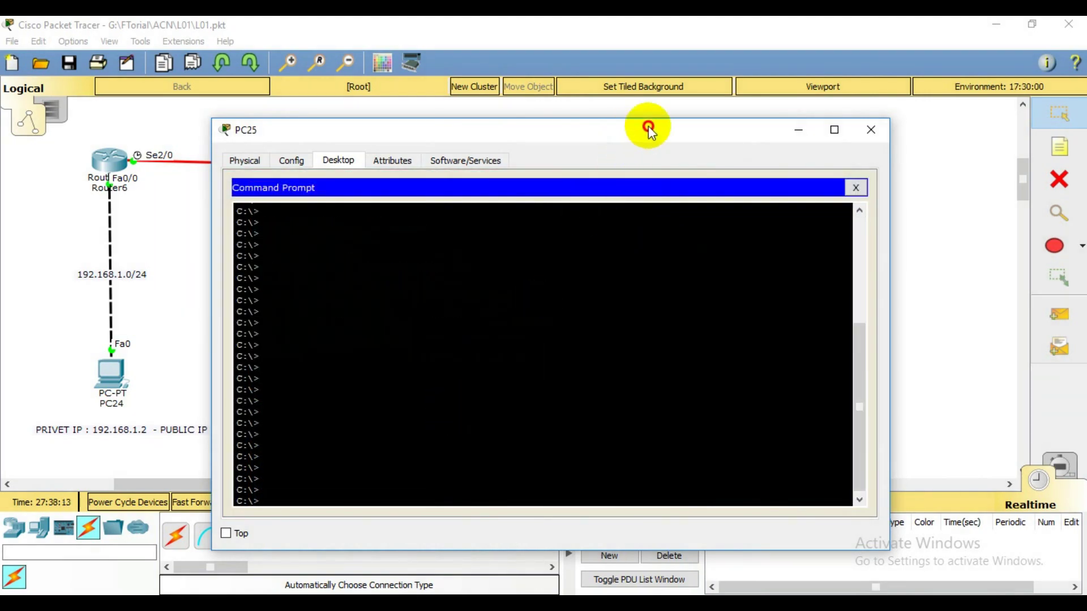
{"action": "left_click_drag", "start_coordinate": [628, 132], "coordinate": [893, 96]}
- Ping 192.168.1.2 from PC25 and compare the pinged address with the address in the replies
{"action": "type", "text": "PING"}
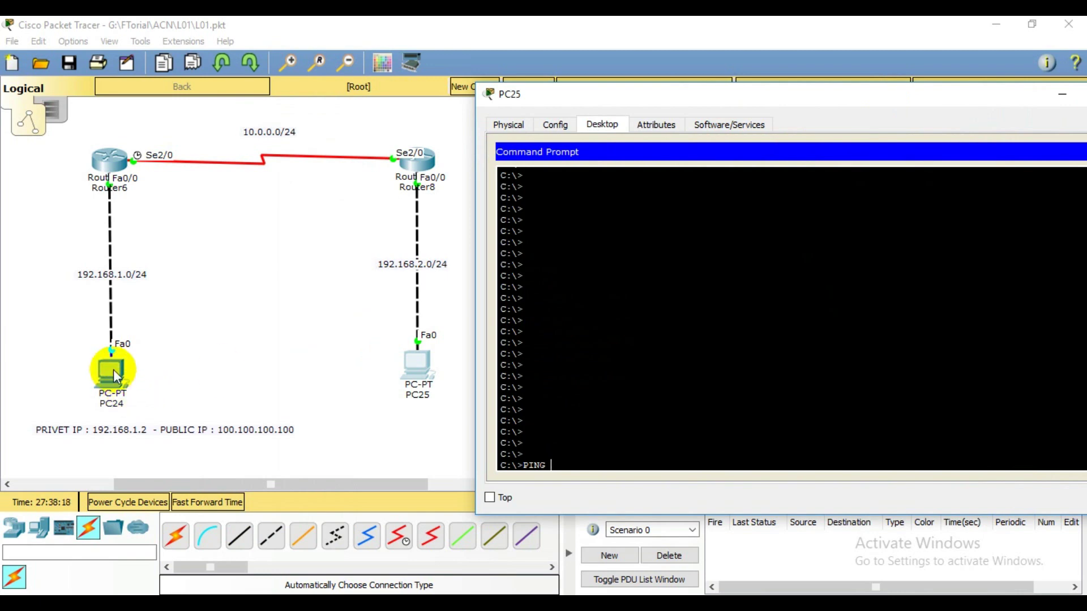
{"action": "type", "text": "92.168.1.2"}
{"action": "key", "text": "Return"}
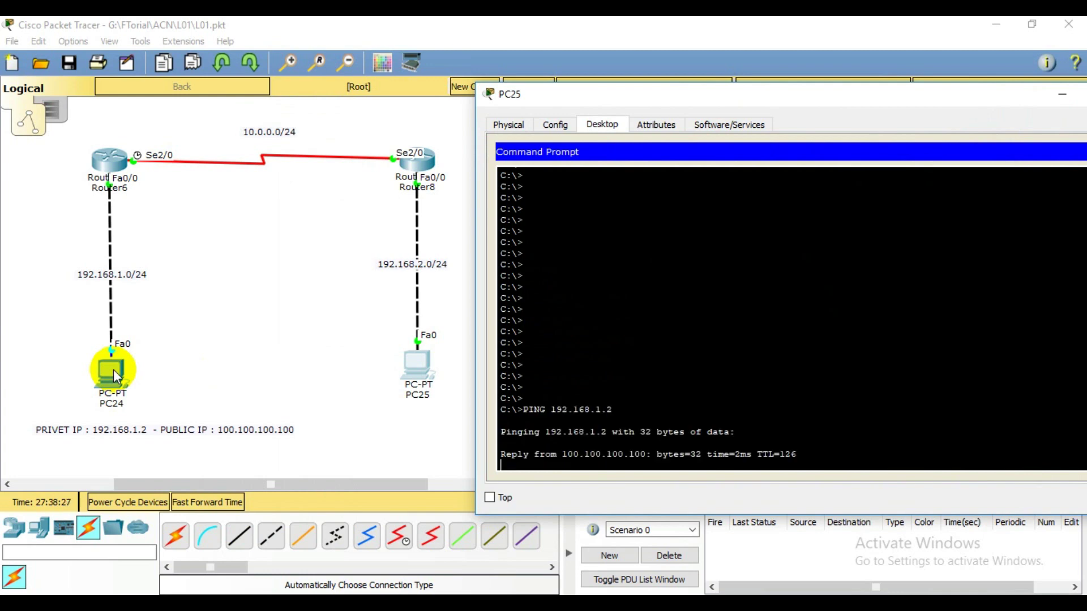
{"action": "left_click", "coordinate": [559, 400]}
{"action": "left_click", "coordinate": [513, 449]}
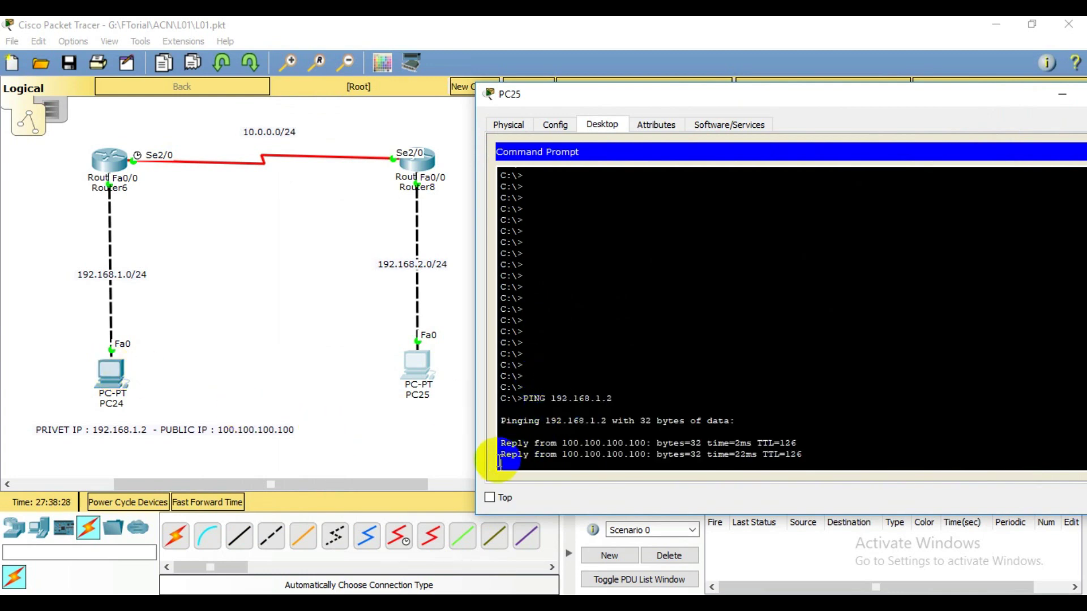
{"action": "left_click_drag", "start_coordinate": [568, 432], "coordinate": [647, 351]}
{"action": "left_click", "coordinate": [564, 354]}
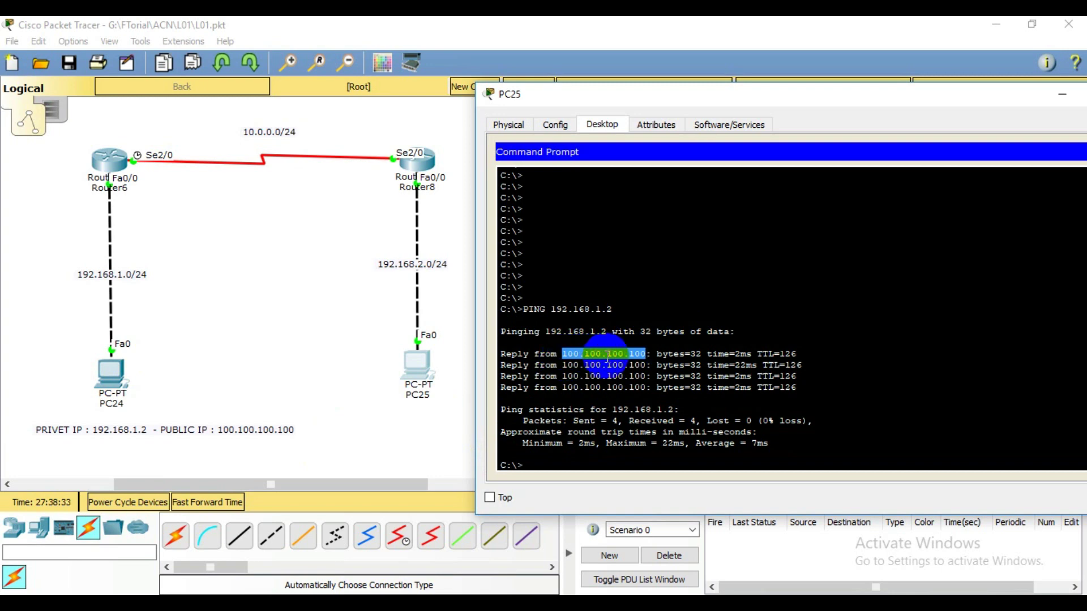
{"action": "left_click", "coordinate": [748, 291]}
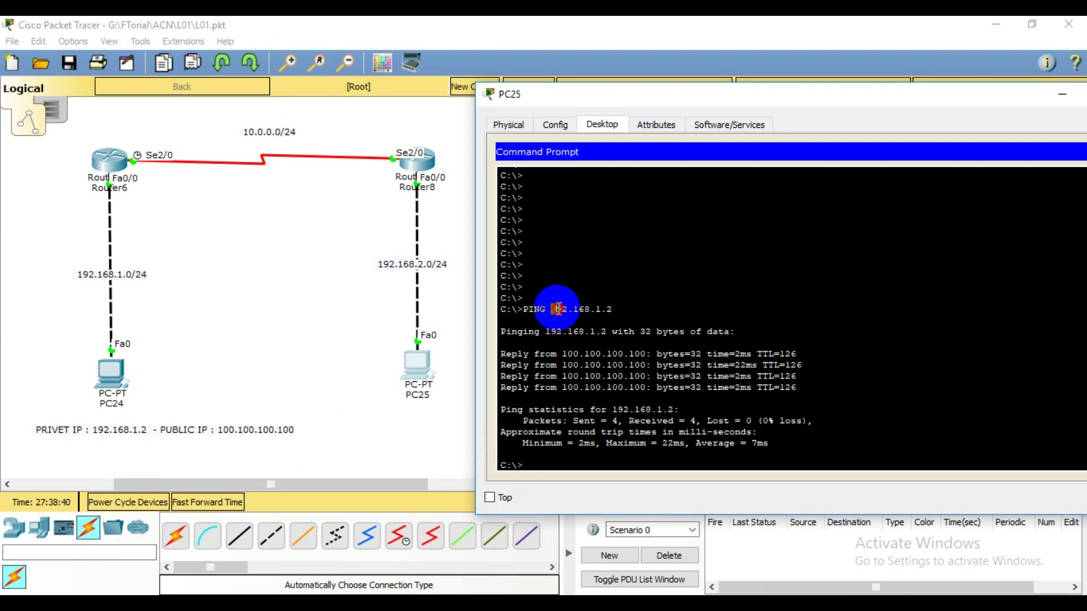
{"action": "left_click_drag", "start_coordinate": [552, 309], "coordinate": [634, 314]}
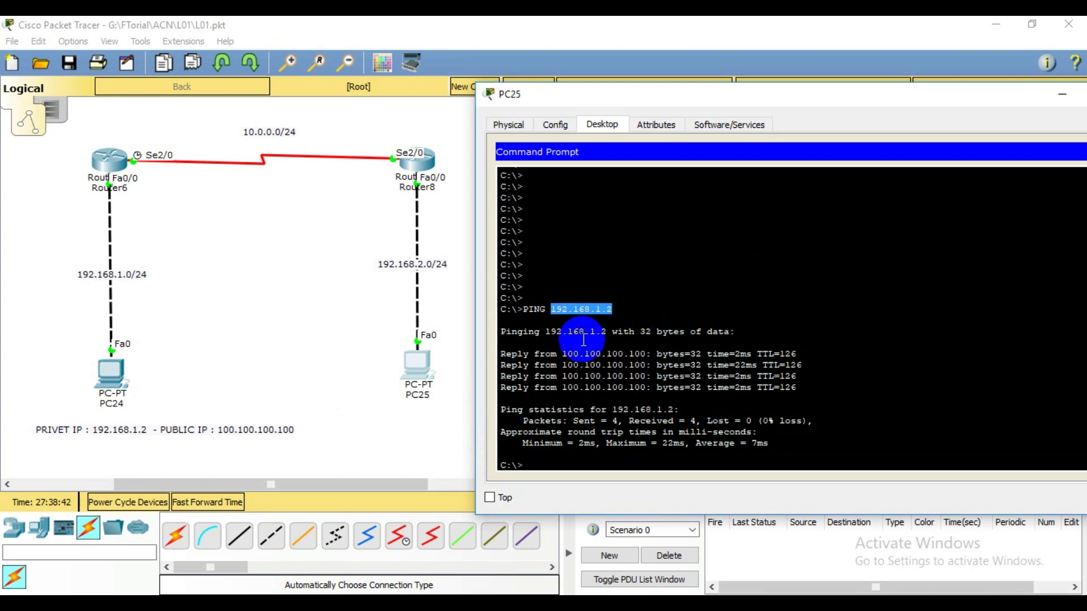
{"action": "left_click", "coordinate": [565, 354]}
{"action": "left_click_drag", "start_coordinate": [565, 354], "coordinate": [648, 355]}
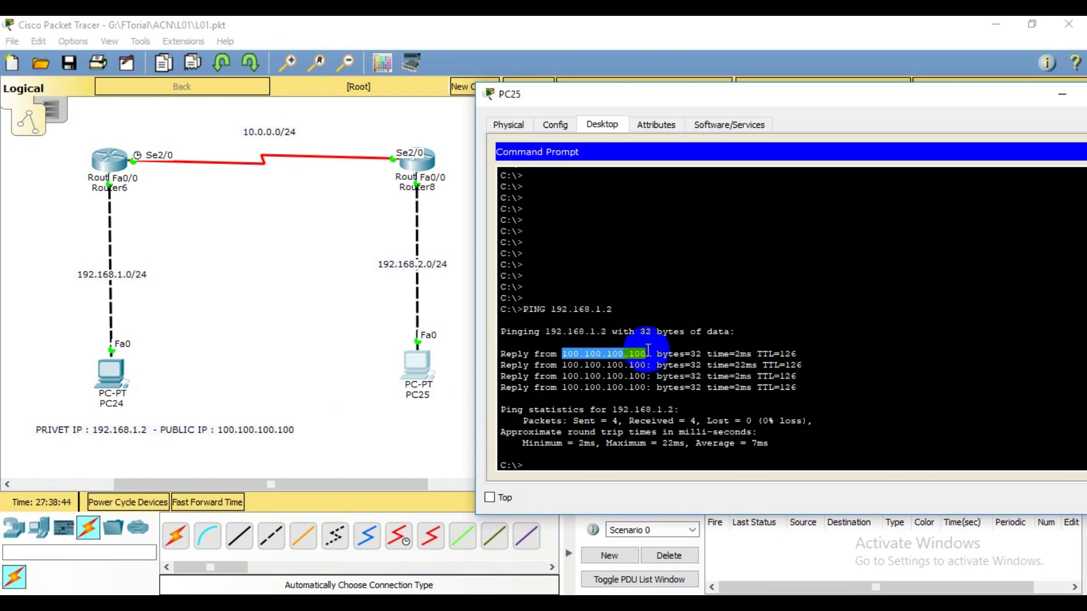